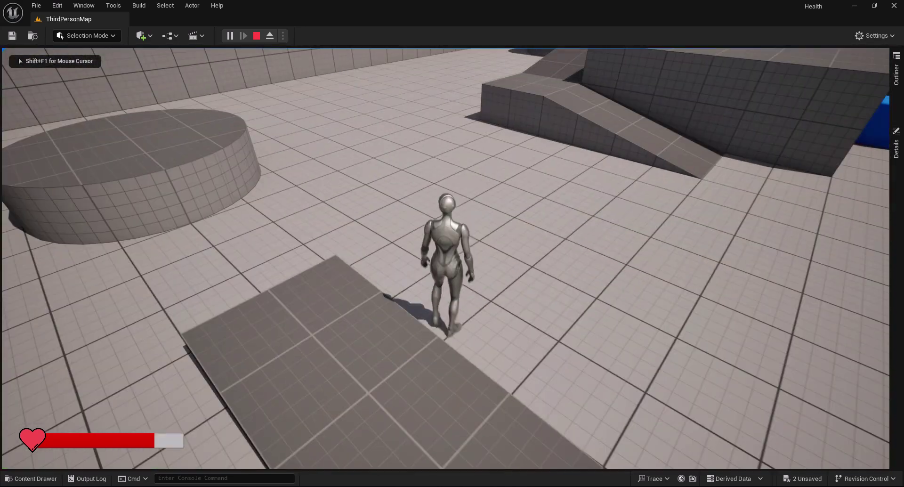
- Play-test the example level with the health bar, moving the character forward, and end the play session
key(w)
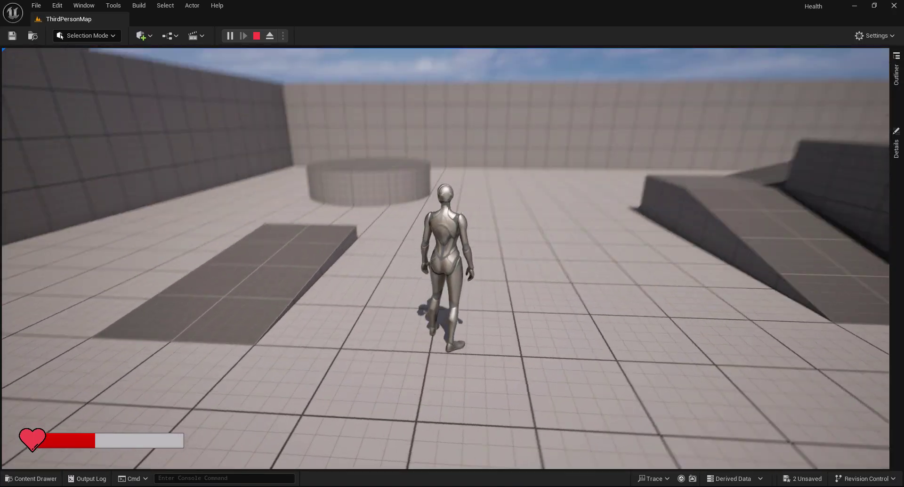
key(w)
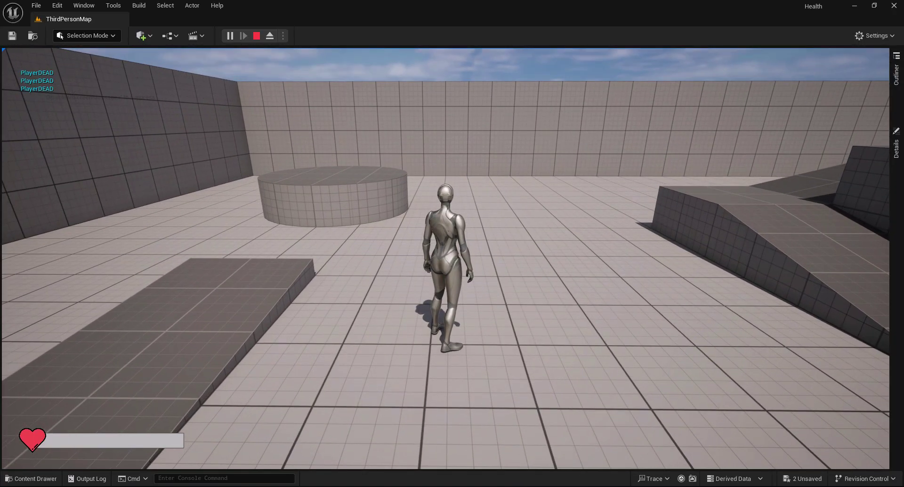
key(Escape)
- Create a User Widget blueprint named WB_Health in the Content folder and open it for editing
key(ctrl+space)
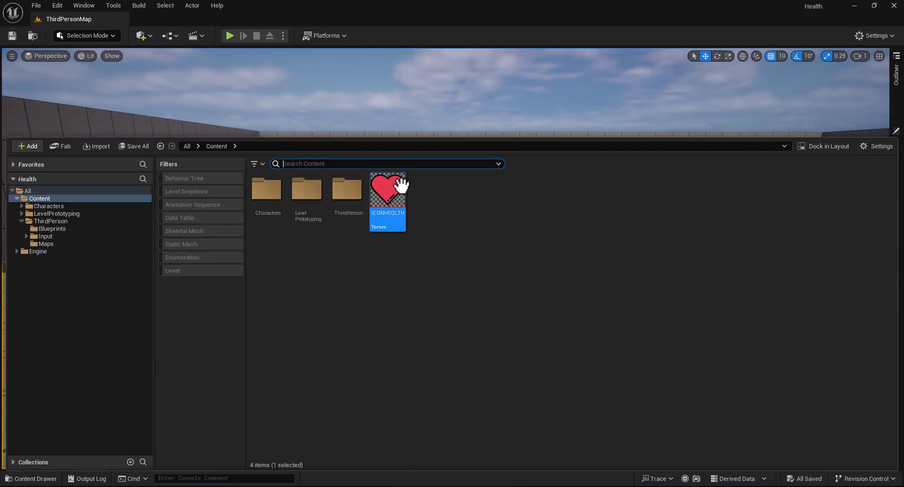
mouse_move(389, 201)
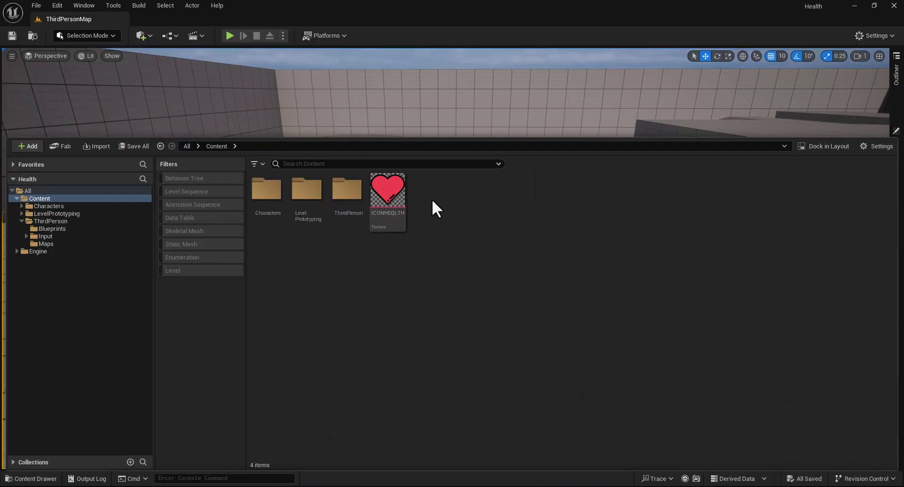
right_click(670, 231)
mouse_move(494, 466)
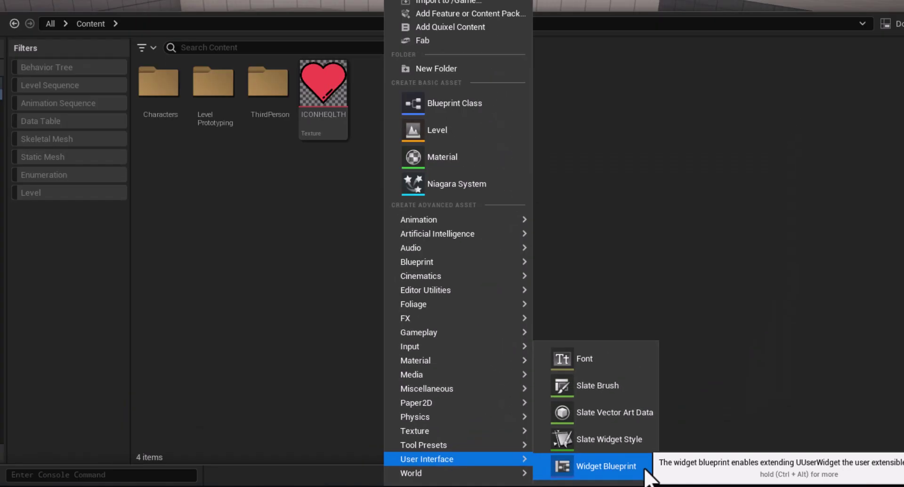
click(757, 441)
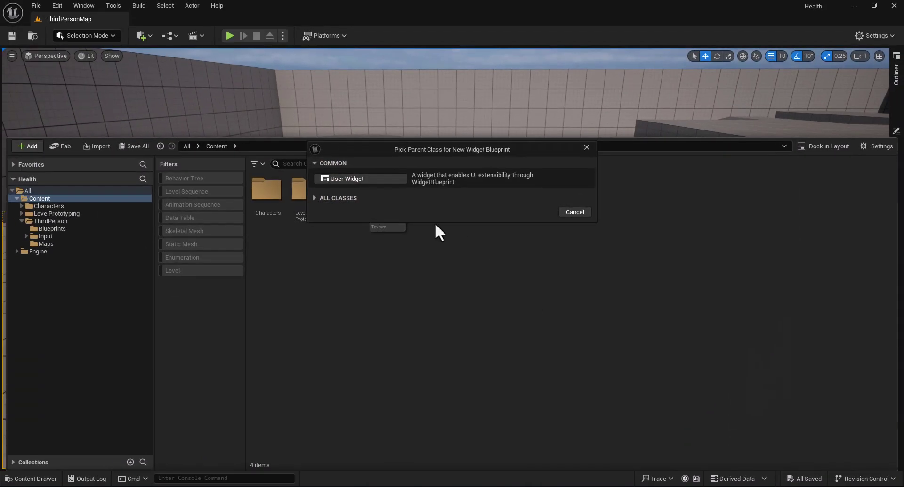
click(375, 185)
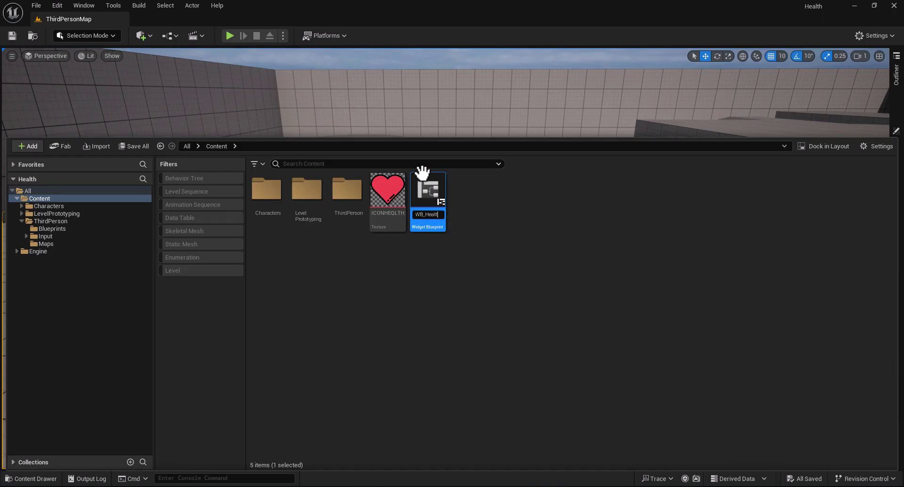
key(Return)
double_click(426, 190)
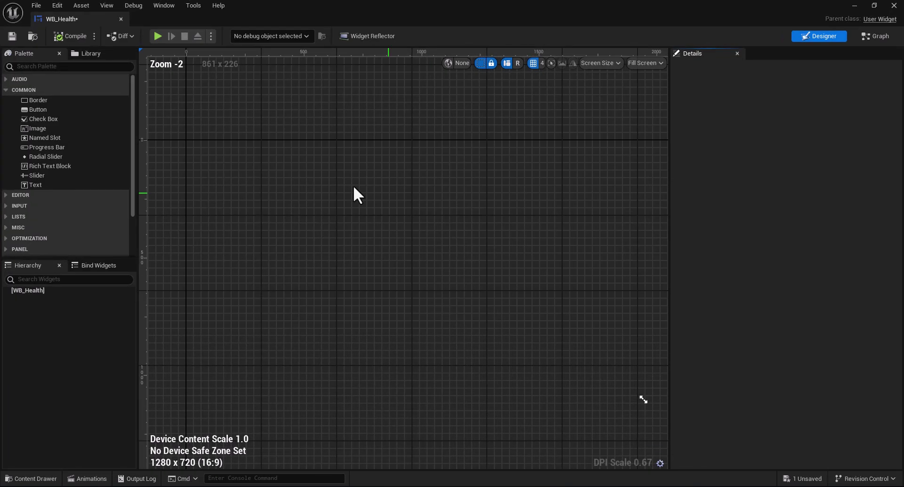
- Add a Canvas Panel as the root of the WB_Health widget hierarchy
click(74, 67)
text(canv)
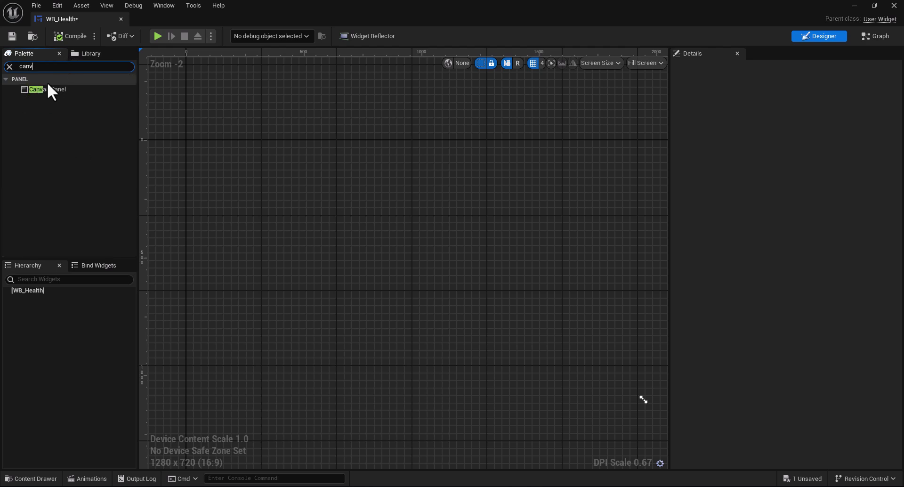
drag(48, 87, 72, 257)
drag(72, 290, 72, 290)
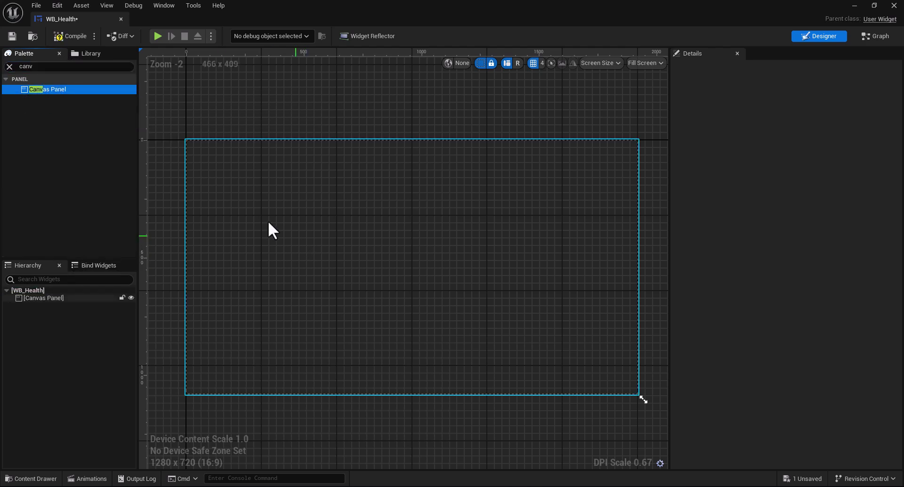
- Add a progress bar near the canvas's lower-left corner, anchored bottom-left and about 379 by 40 in size
click(61, 69)
key(BackSpace)
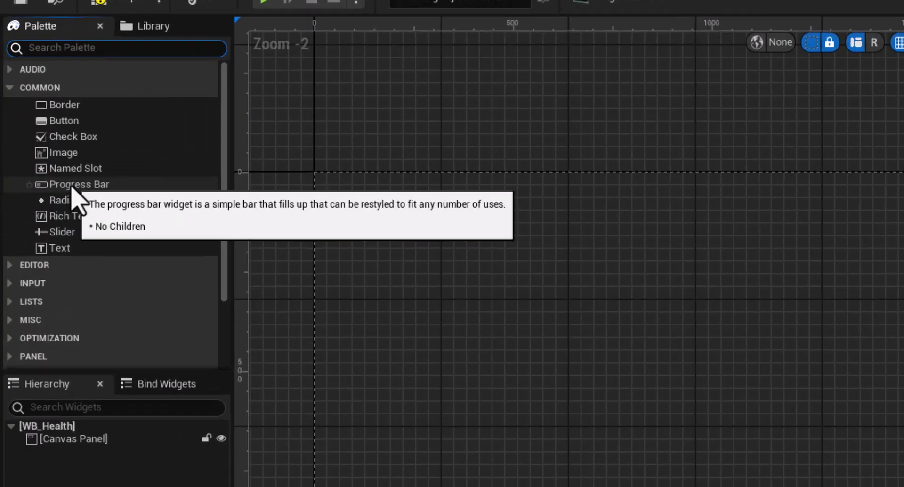
drag(47, 147, 201, 379)
click(794, 114)
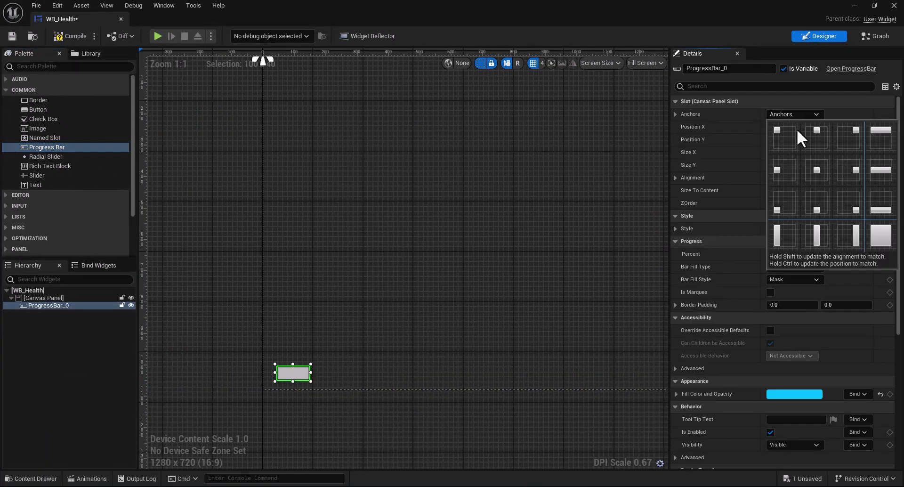
click(782, 211)
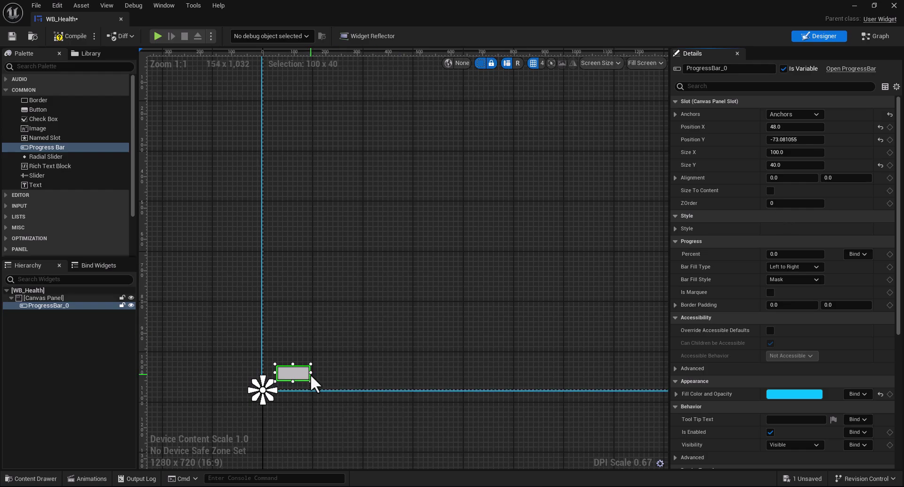
drag(311, 374, 403, 366)
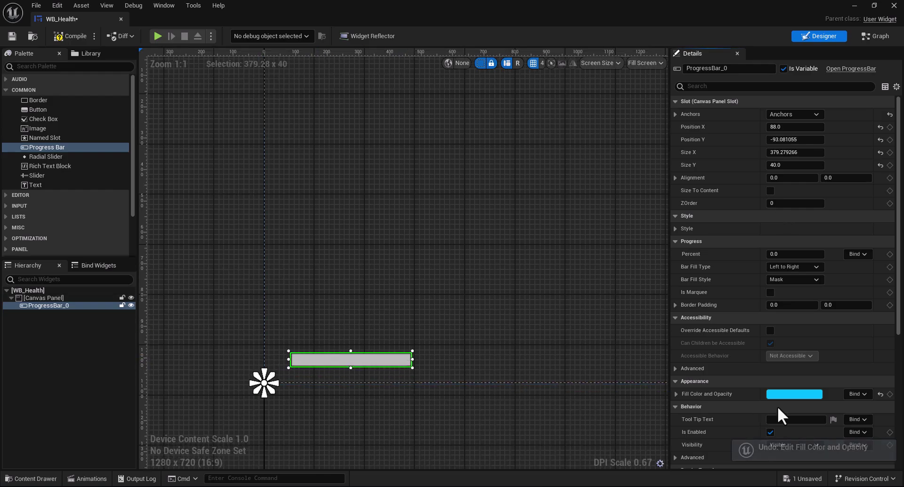
- Give the progress bar a red fill color and set its percent to 1.0
click(796, 394)
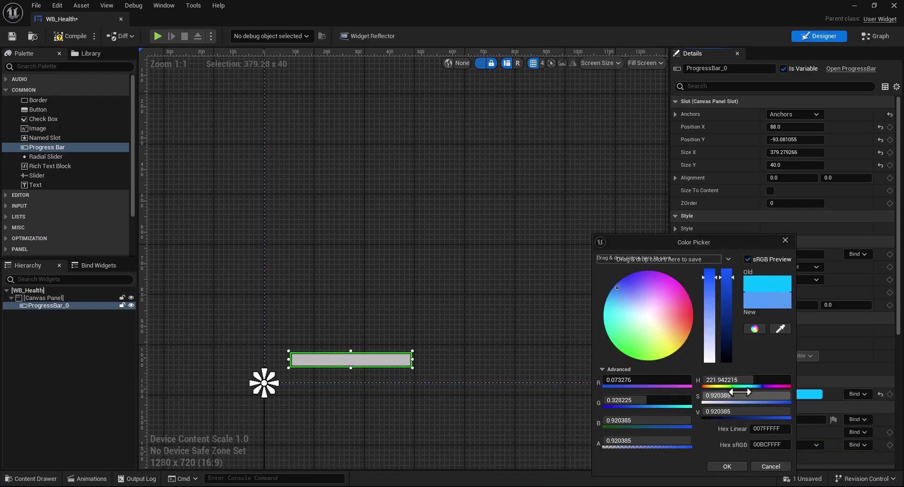
drag(689, 315, 705, 316)
click(743, 466)
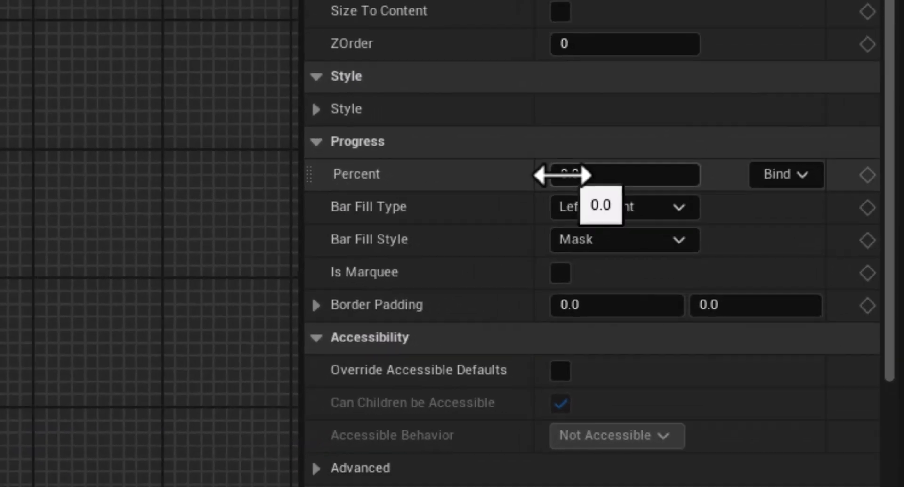
drag(473, 144, 489, 145)
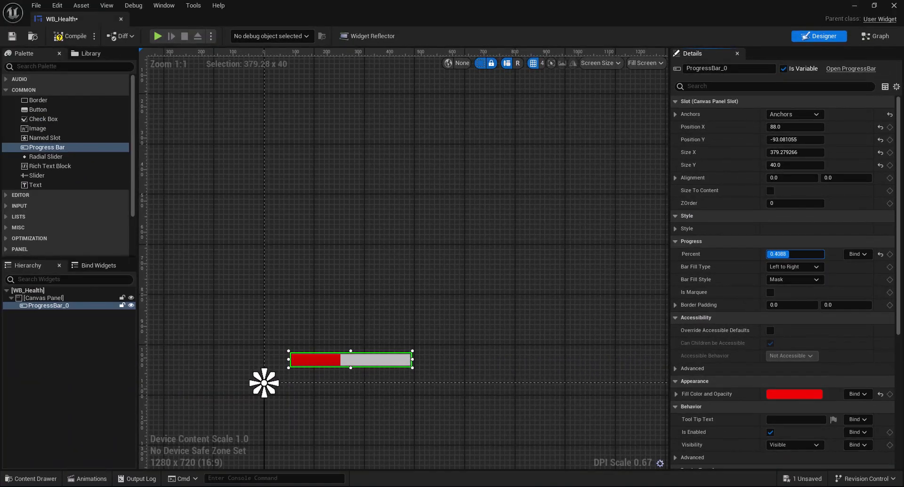
mouse_move(781, 254)
mouse_down()
mouse_move(793, 254)
mouse_move(781, 256)
mouse_up()
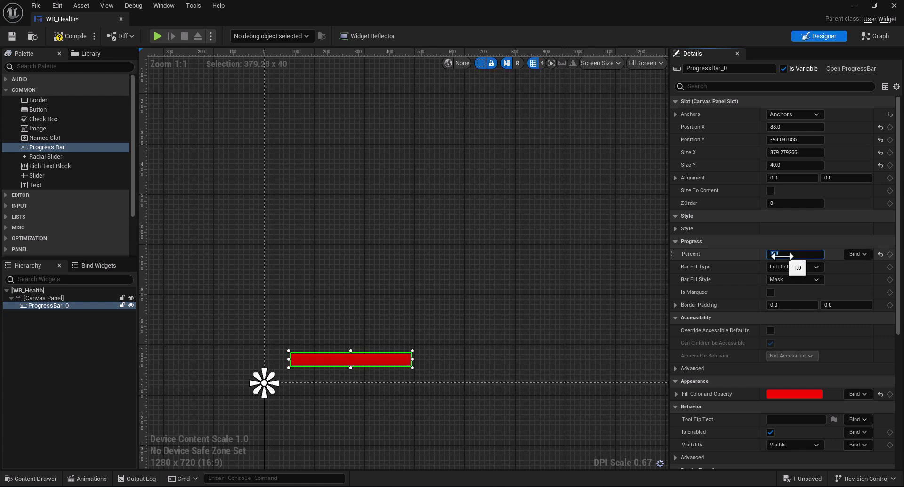
- Add an Image widget to the canvas and place it over the progress bar's left end, at about X 40, Y 996
click(56, 67)
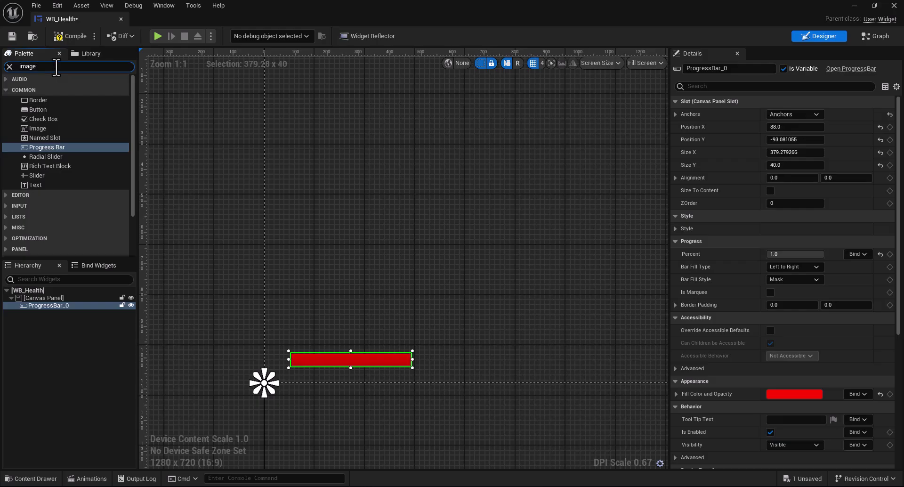
drag(47, 89, 50, 92)
drag(200, 296, 77, 304)
click(803, 115)
click(780, 208)
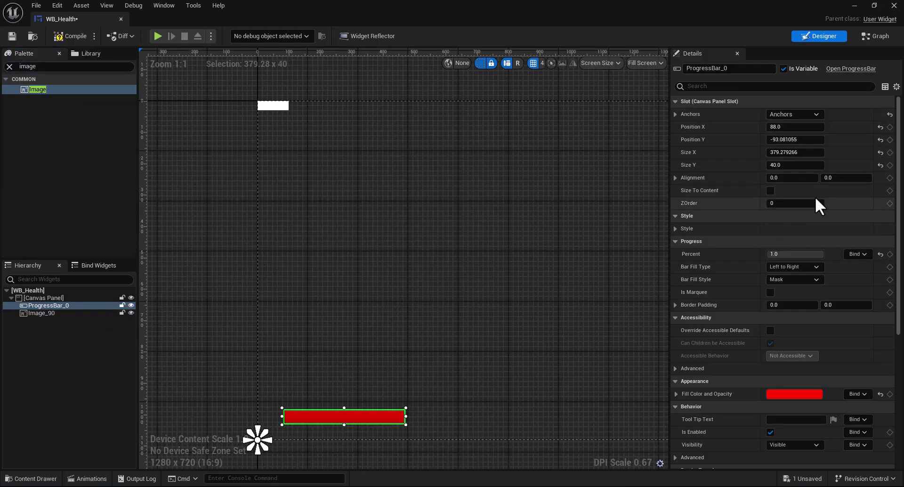
drag(268, 105, 281, 419)
- Size the image to 50 by 50 and assign the ICONHEQLTH texture as its brush
scroll(281, 419, up, 6)
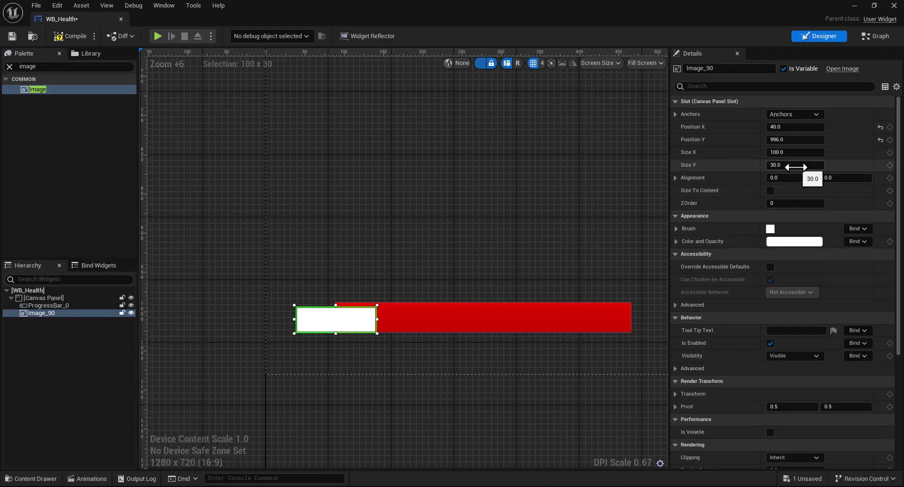
click(791, 152)
text(50)
key(Tab)
text(50)
key(Return)
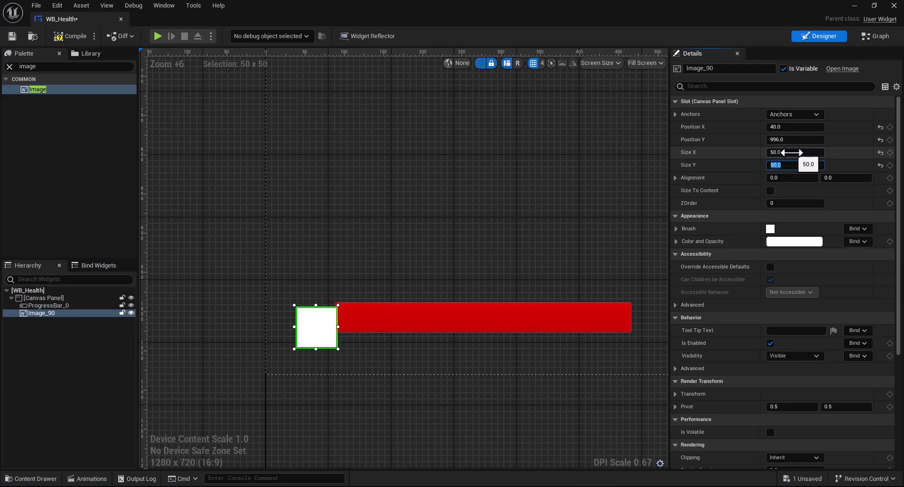
click(676, 228)
click(806, 242)
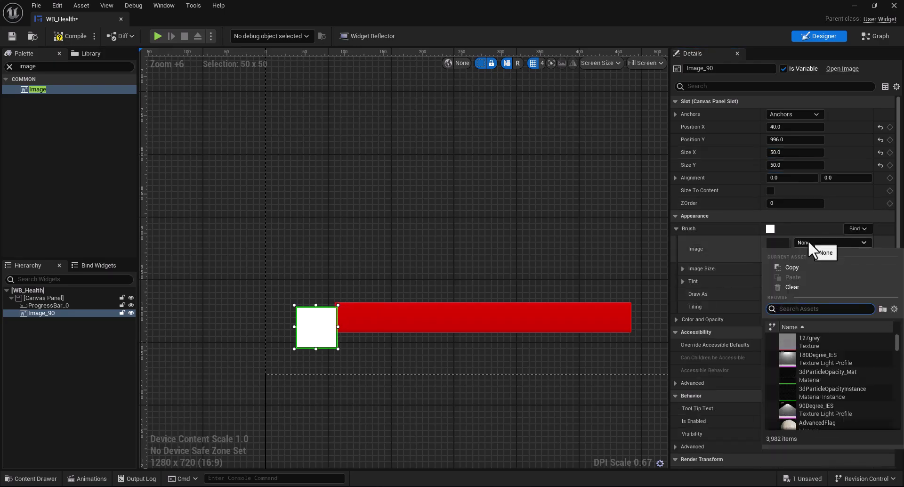
text(heql)
click(806, 342)
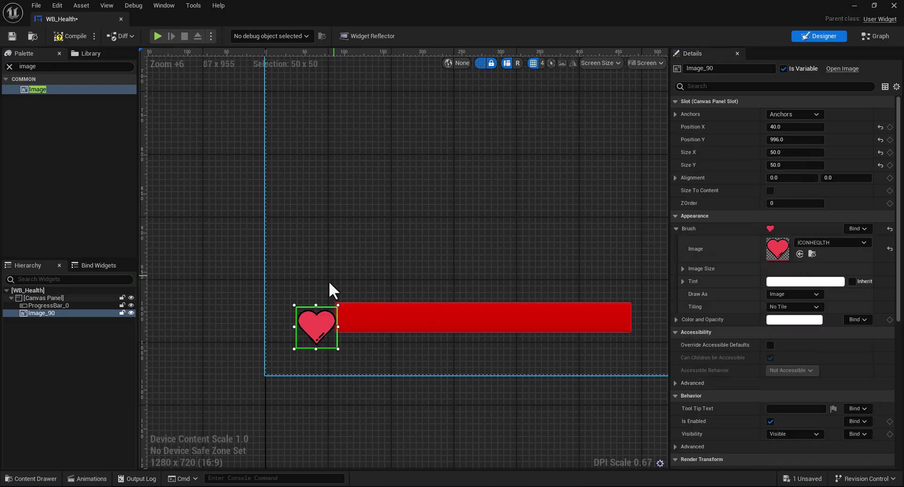
- Enlarge the heart image to 70 by 70 and align it over the red bar's left end
drag(329, 305, 346, 294)
click(793, 152)
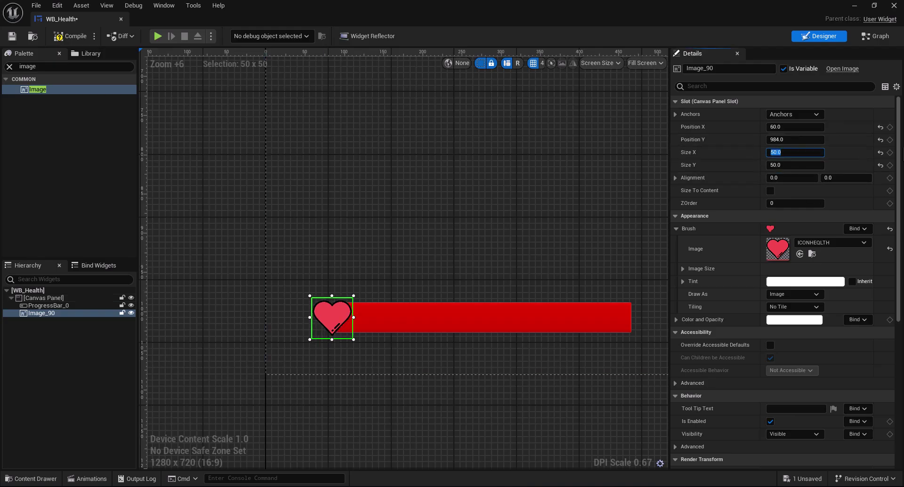
text(70)
key(Tab)
text(70)
key(Return)
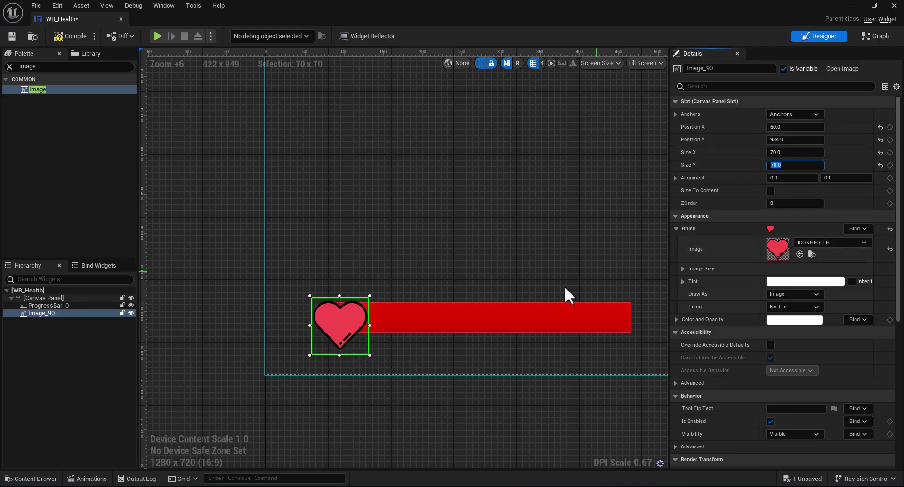
drag(333, 331, 322, 323)
- Compile the WB_Health widget and dock its editor tab beside the ThirdPersonMap tab
click(67, 38)
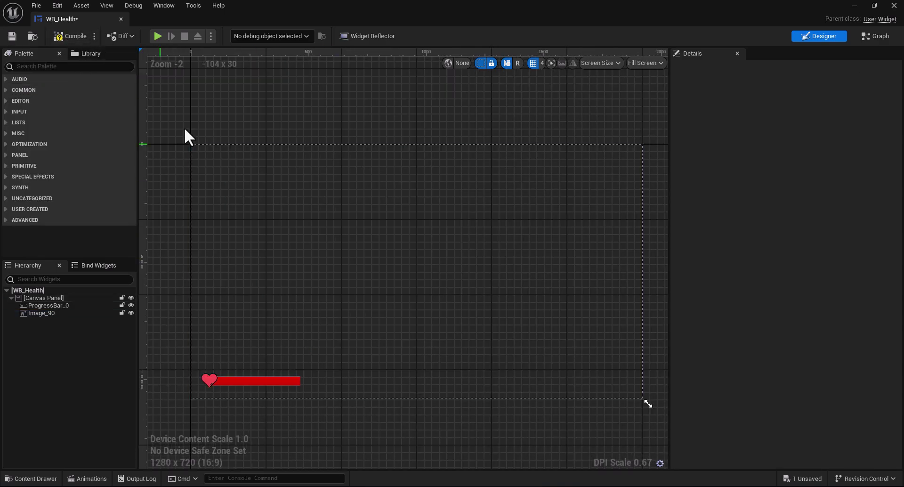
click(70, 36)
drag(72, 20, 184, 17)
- Open BP_ThirdPersonCharacter from the ThirdPerson Blueprints folder
click(99, 17)
key(ctrl+space)
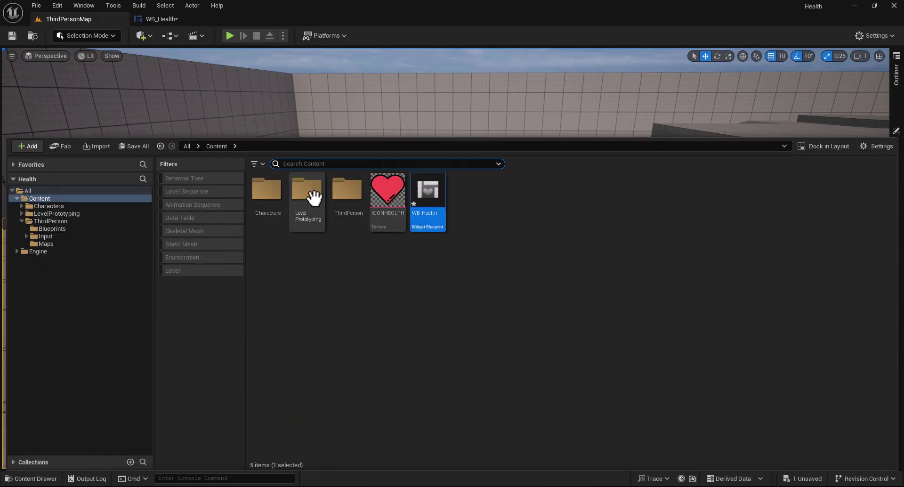
double_click(340, 205)
double_click(264, 210)
double_click(268, 194)
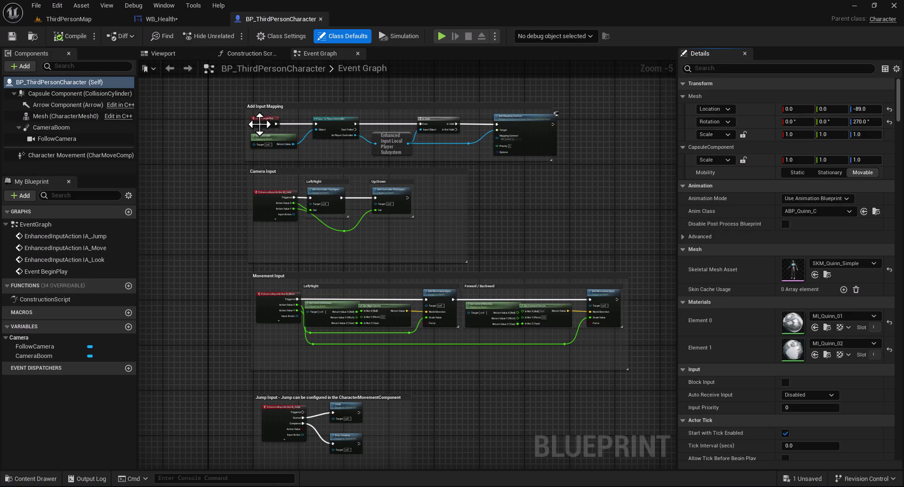
- Add a Float variable named Health to the character blueprint
click(128, 326)
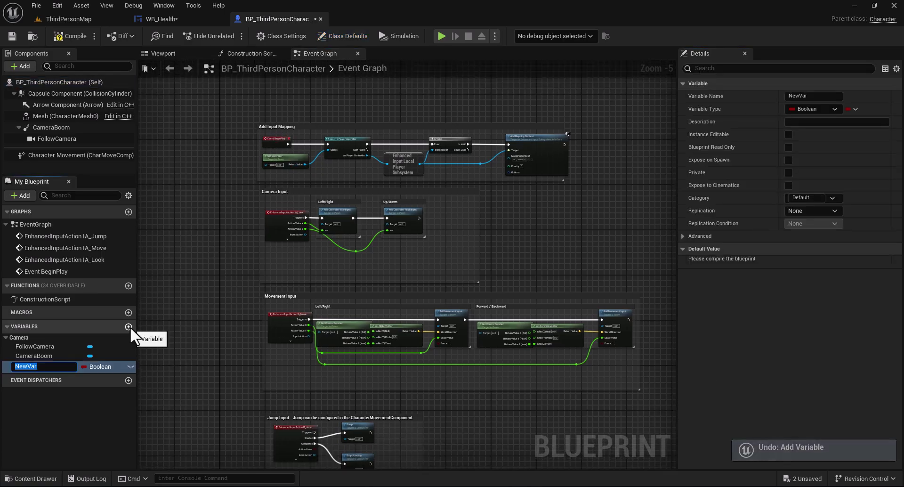
text(Health)
key(Return)
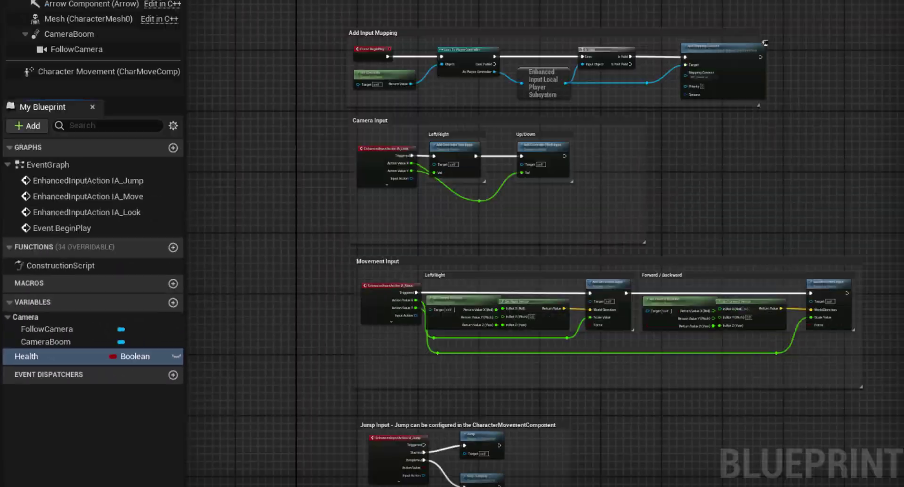
click(786, 122)
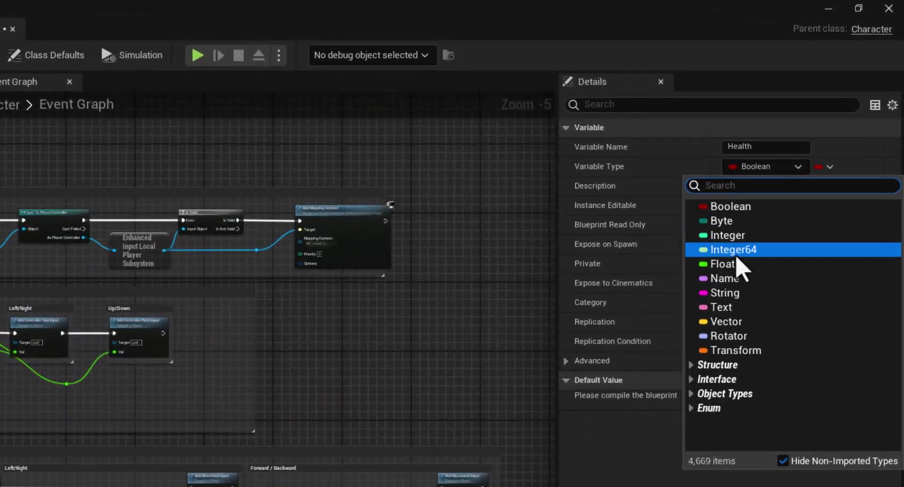
click(728, 267)
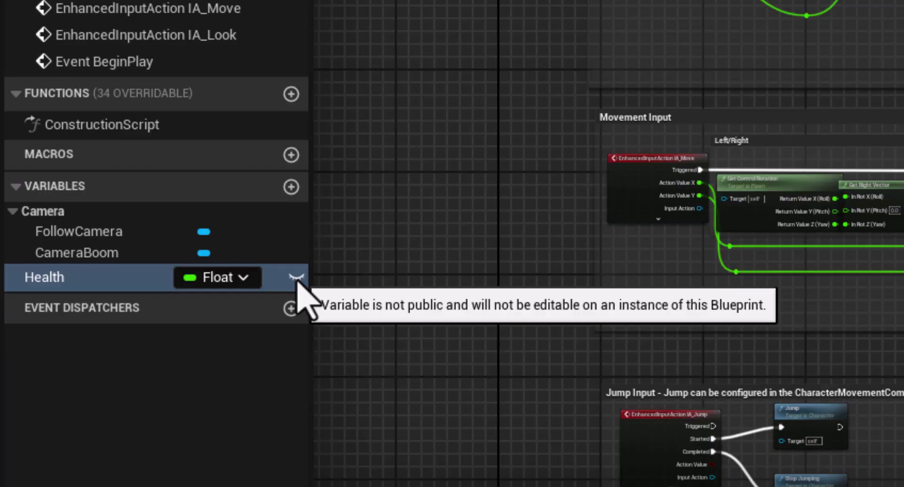
- Make the Health variable instance-editable and set its default value to 100
click(456, 193)
click(794, 301)
text(100)
key(Return)
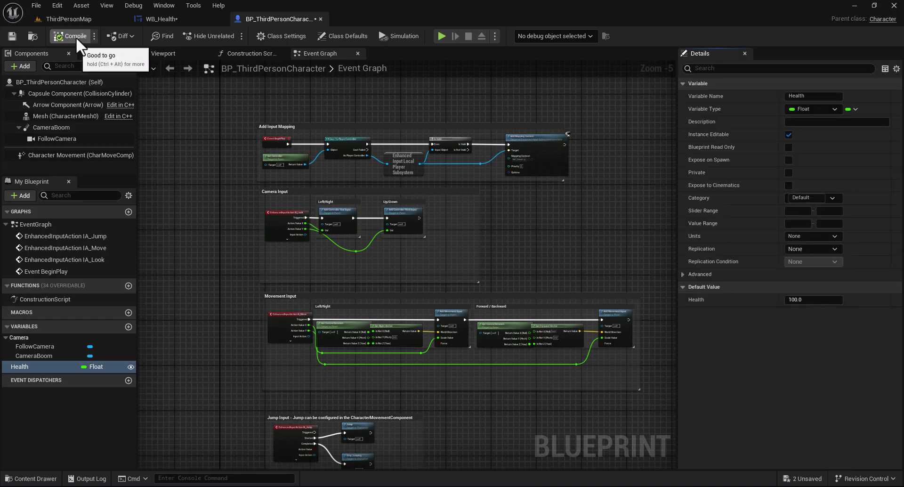
- Delete the Event Construct and Event Tick nodes from the WB_Health event graph
click(187, 18)
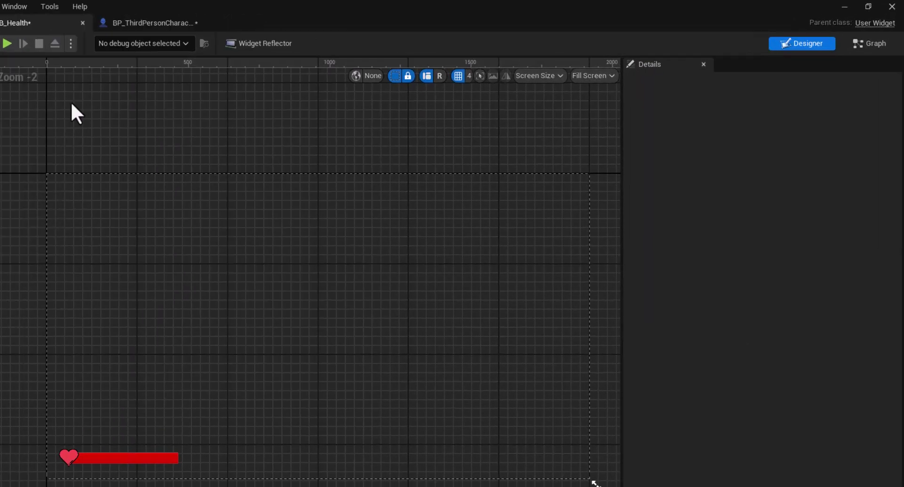
click(774, 123)
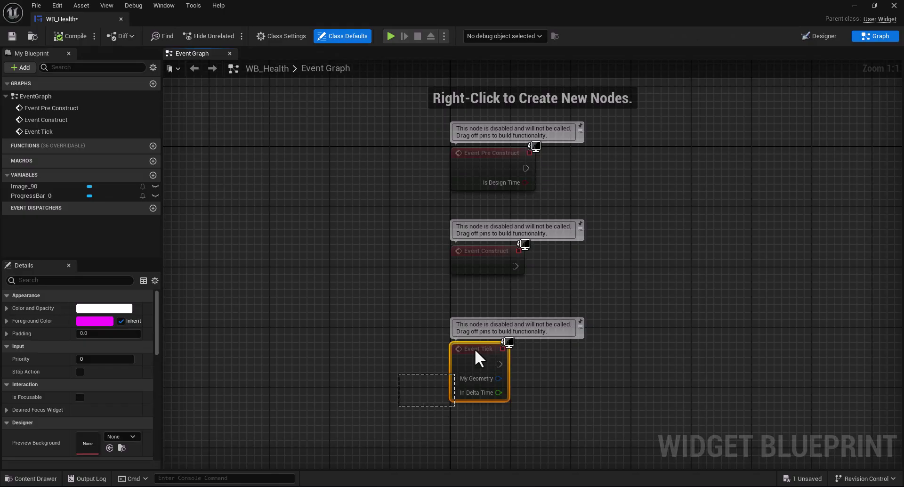
drag(475, 349, 592, 206)
key(Delete)
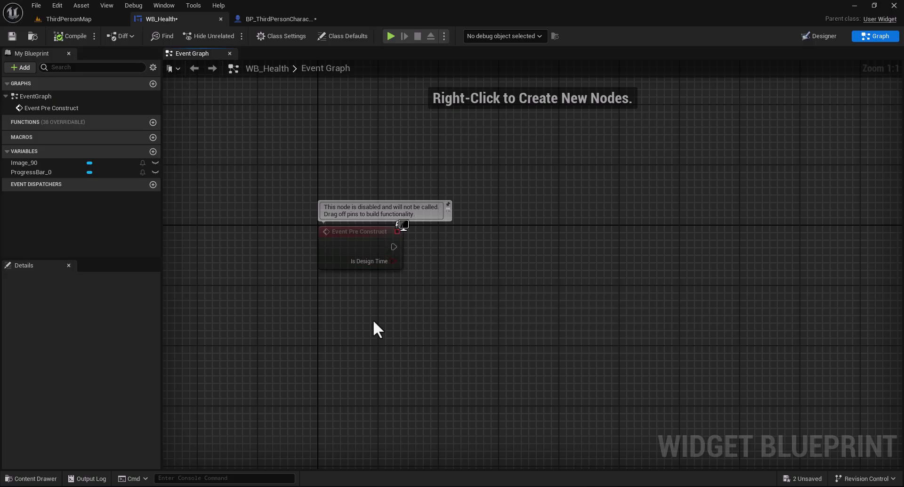
- Add a Get Player Character node and cast its return value to BP_ThirdPersonCharacter
right_click(373, 319)
text(get player cha)
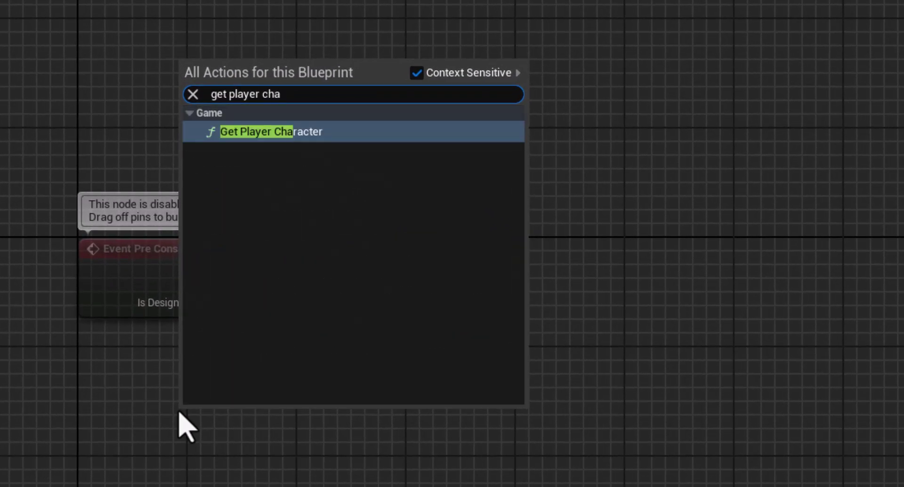
key(Return)
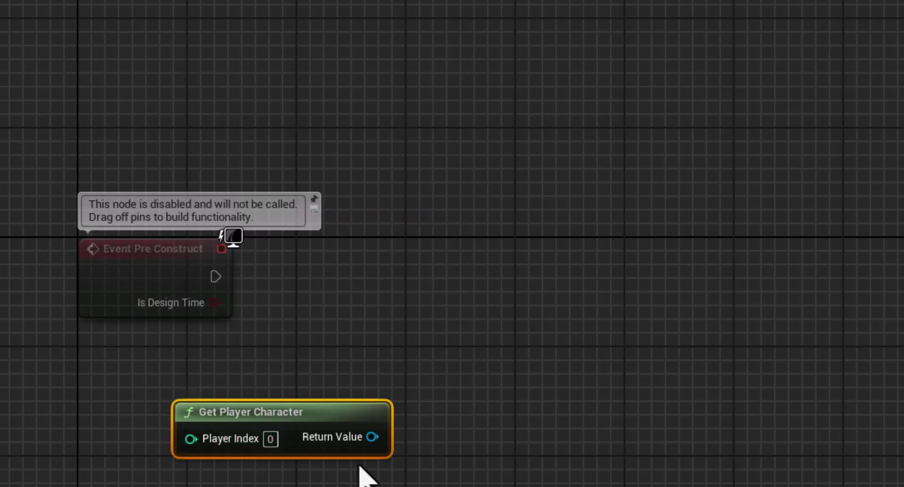
drag(372, 436, 499, 228)
text(cast to thi)
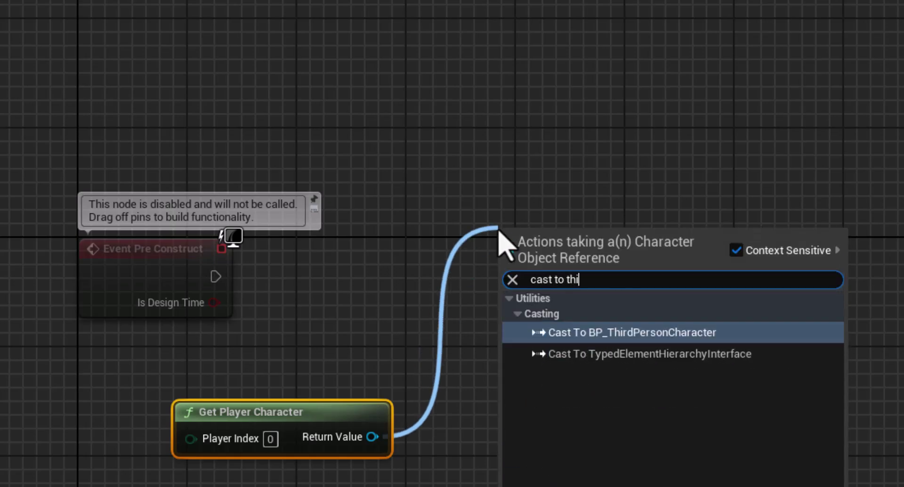
key(Return)
drag(428, 202, 571, 388)
drag(403, 155, 631, 343)
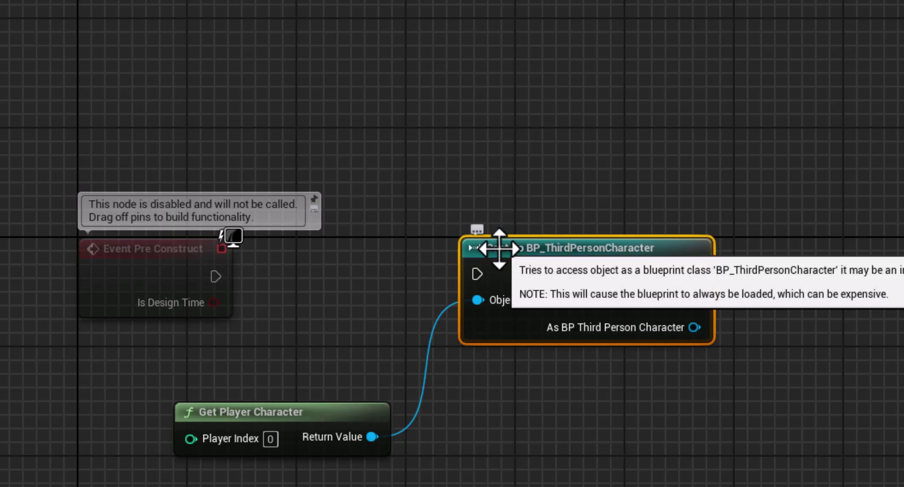
- Connect Event Pre Construct to the cast and promote the cast's character output to a variable named OurPLAYER
drag(216, 276, 478, 281)
right_click(537, 281)
click(574, 310)
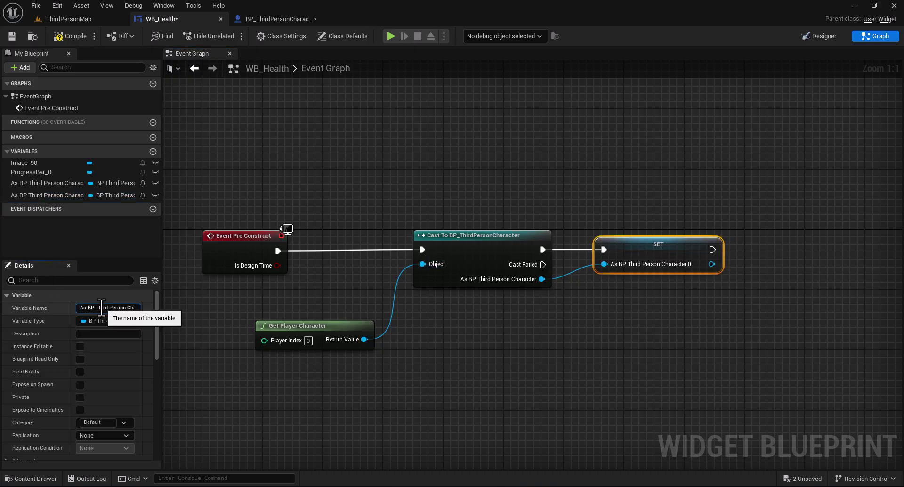
click(125, 305)
text(OurPLAY)
key(Return)
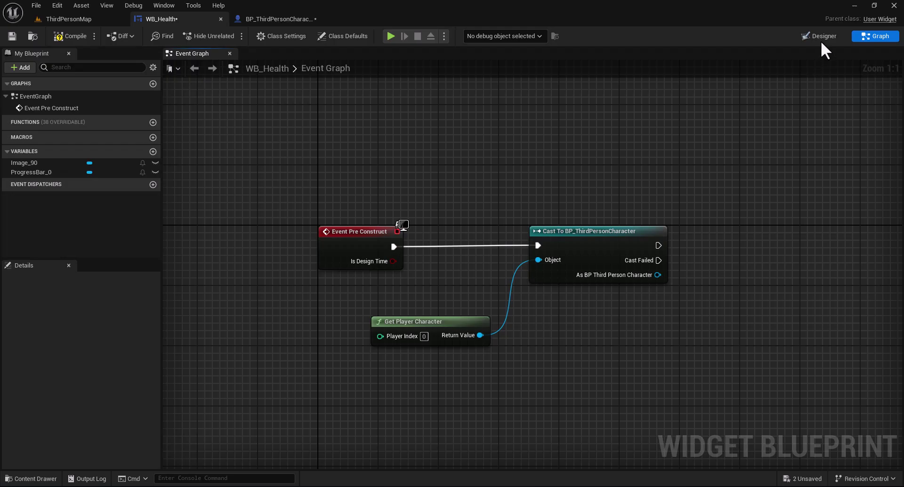
- Create a binding function for the Percent property of the health progress bar
click(819, 37)
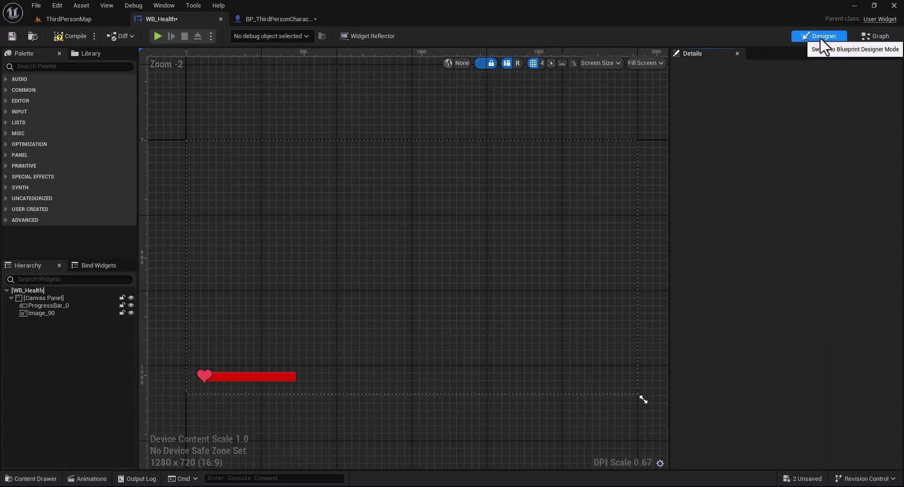
click(227, 378)
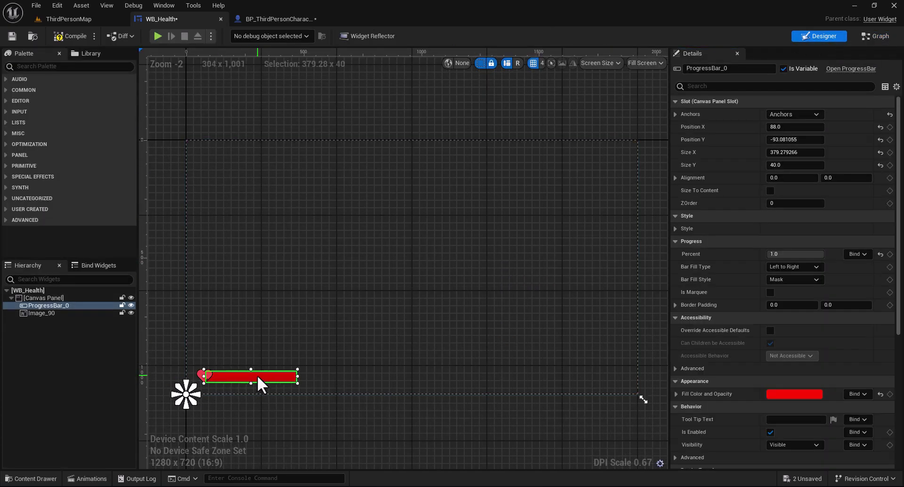
scroll(529, 367, up, 3)
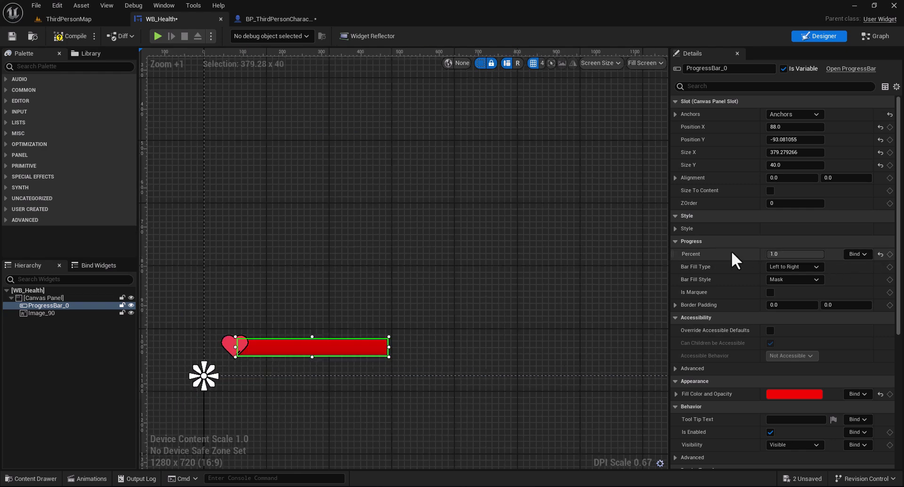
click(852, 254)
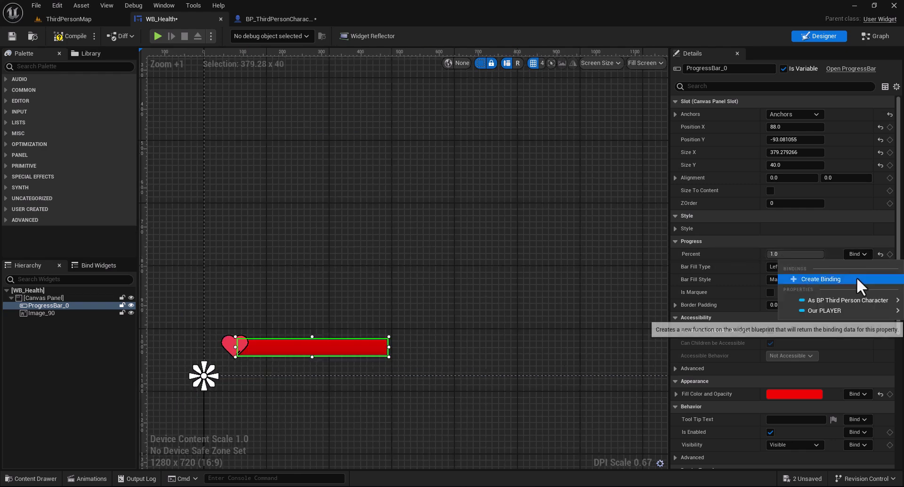
click(804, 255)
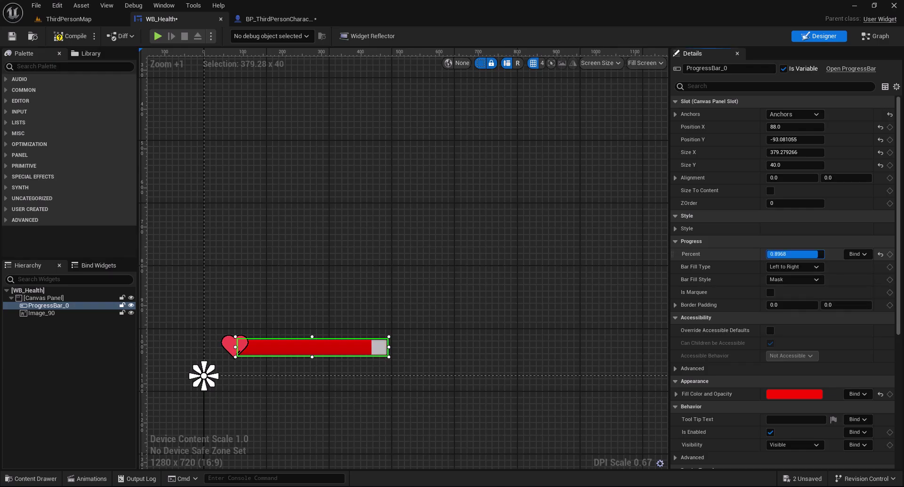
drag(818, 255, 791, 255)
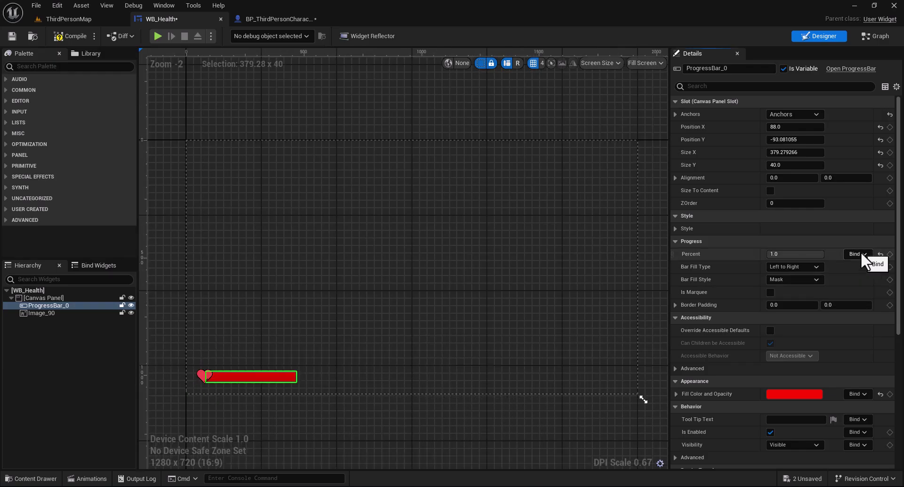
click(856, 254)
click(847, 278)
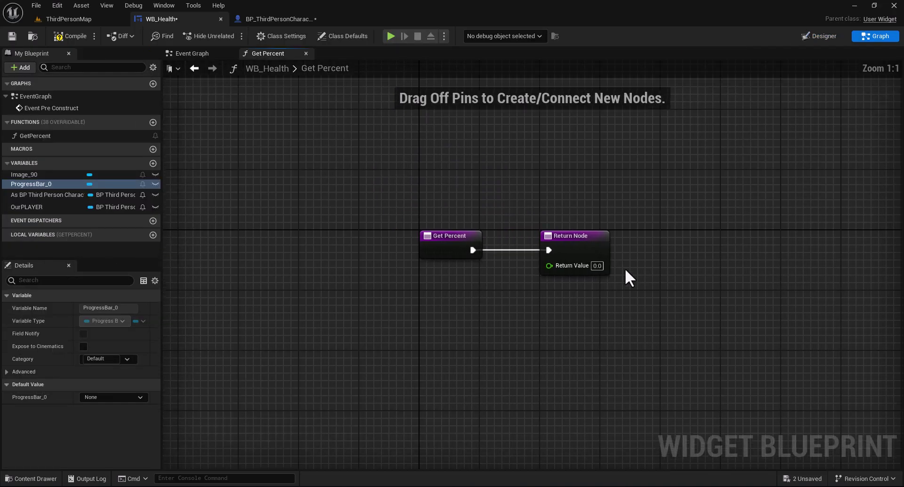
- Place a getter for OurPLAYER in the Get Percent function and get the Health variable from it
drag(29, 210, 251, 295)
drag(282, 339, 283, 340)
drag(330, 340, 385, 290)
text(ge)
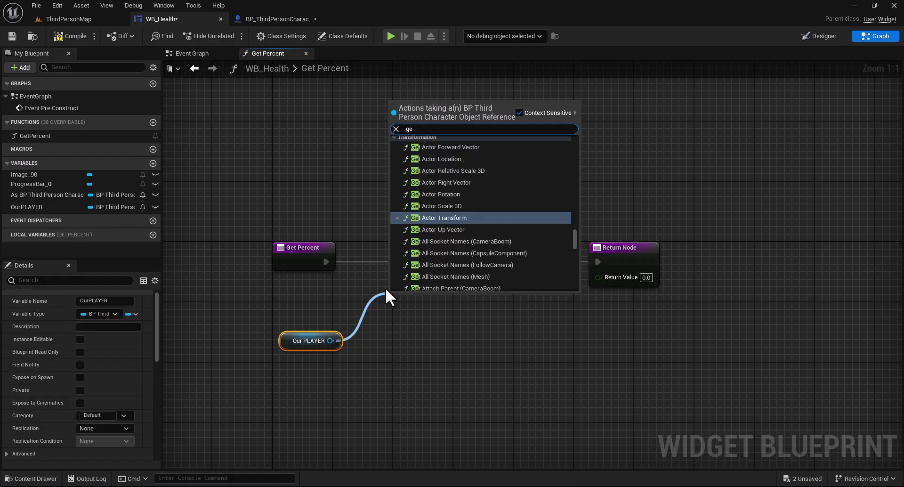
text(t health)
key(Return)
click(266, 303)
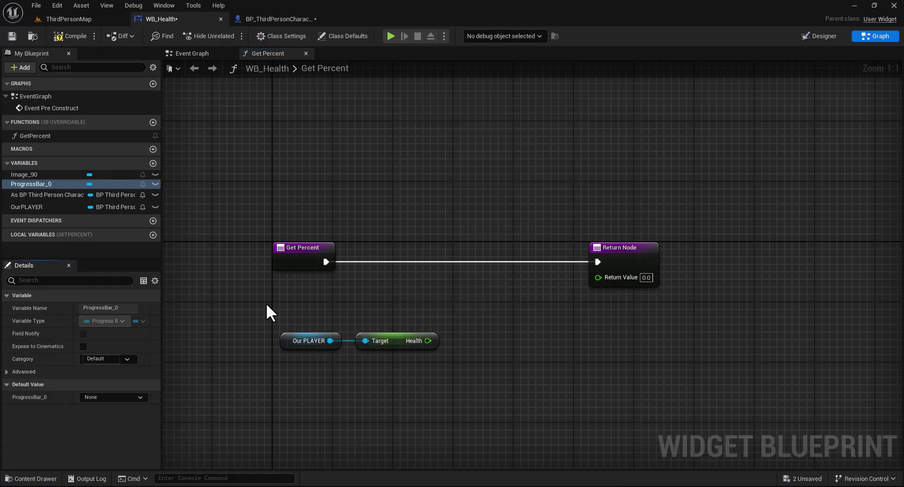
drag(260, 303, 471, 385)
click(470, 385)
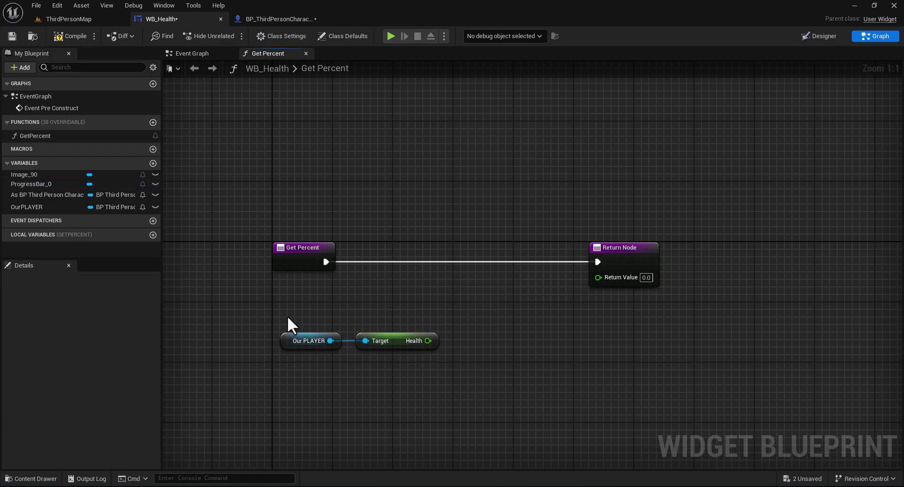
drag(278, 312, 529, 378)
click(804, 39)
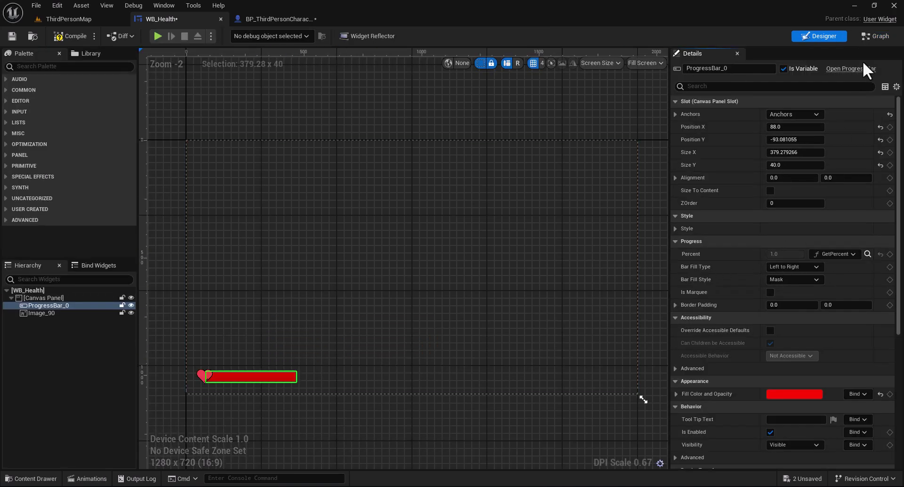
click(874, 37)
drag(426, 342, 427, 341)
drag(354, 304, 406, 329)
drag(456, 374, 455, 374)
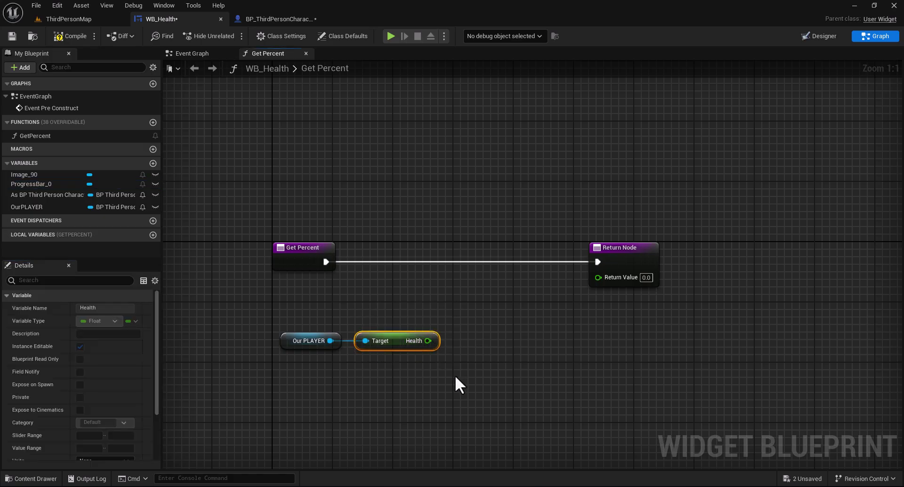
click(453, 375)
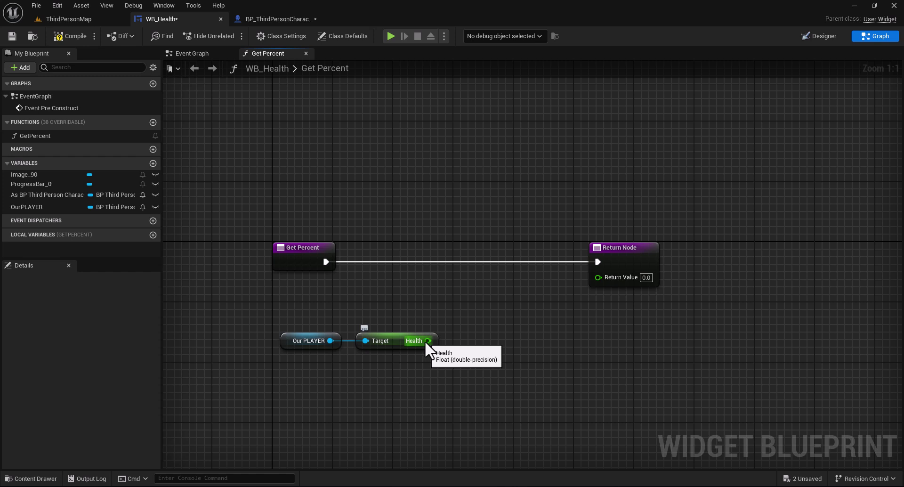
- Divide Health by 100, connect the result to the Get Percent return value, and compile the widget
drag(424, 340, 451, 338)
text(/)
key(Return)
click(480, 355)
text(100)
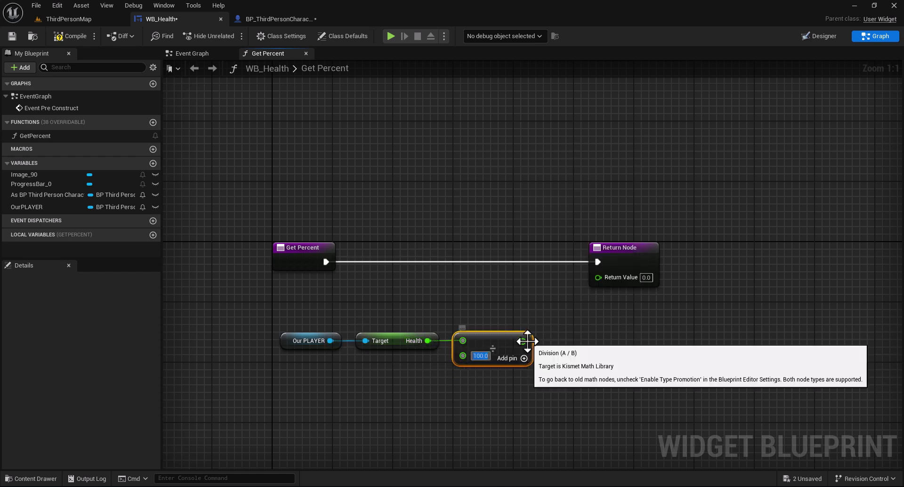
drag(524, 341, 607, 281)
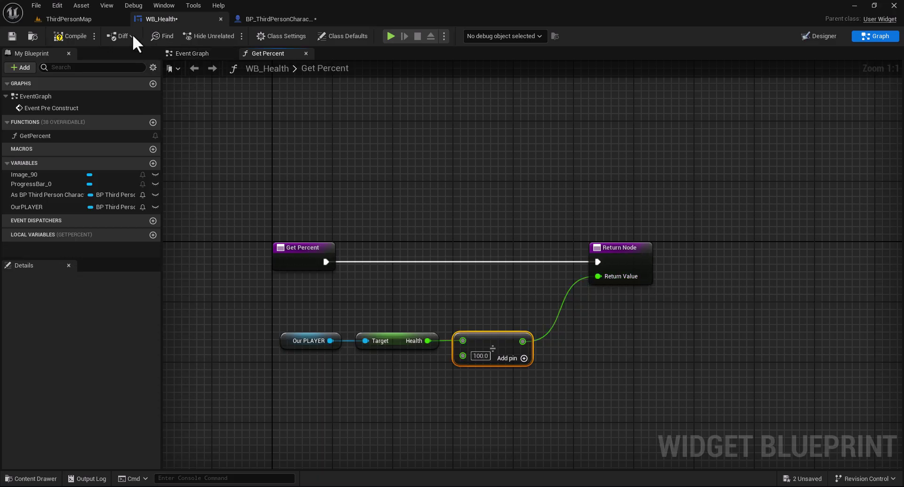
click(89, 36)
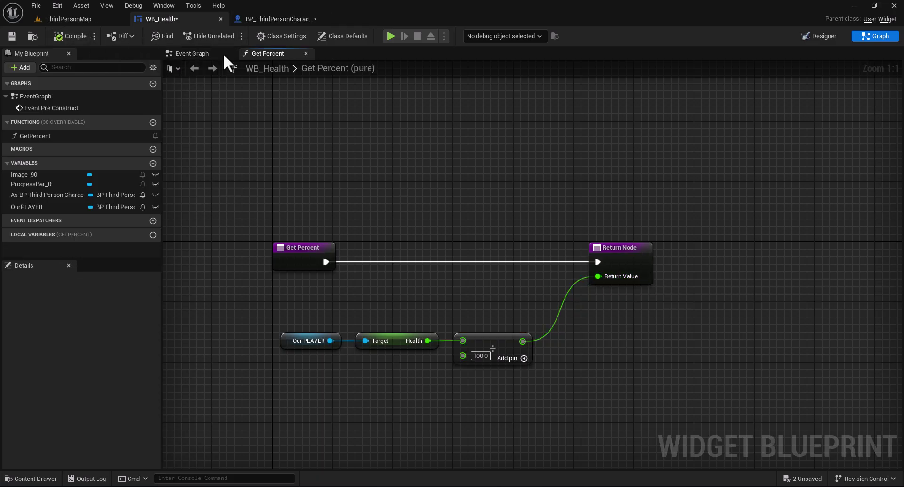
- In BP_ThirdPersonCharacter, add a Create Widget node with class WB Health after the Add Mapping Context node
click(258, 18)
right_drag(347, 157, 351, 253)
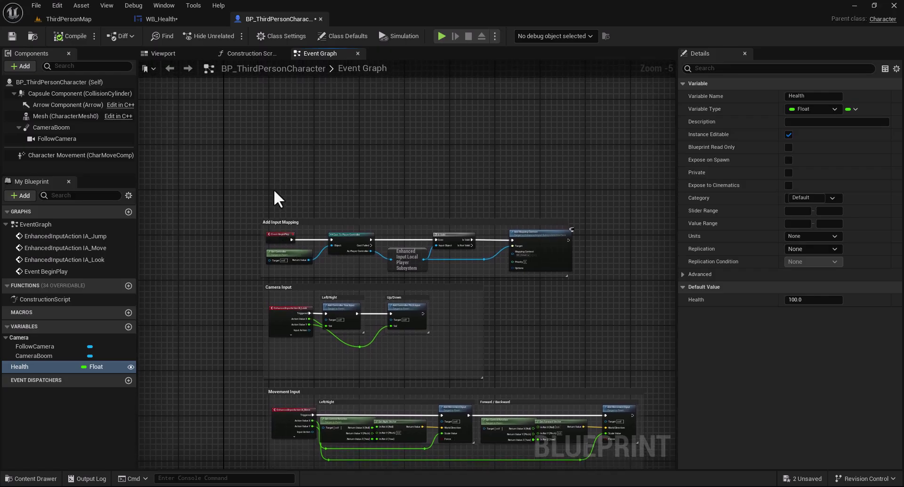
scroll(258, 228, up, 5)
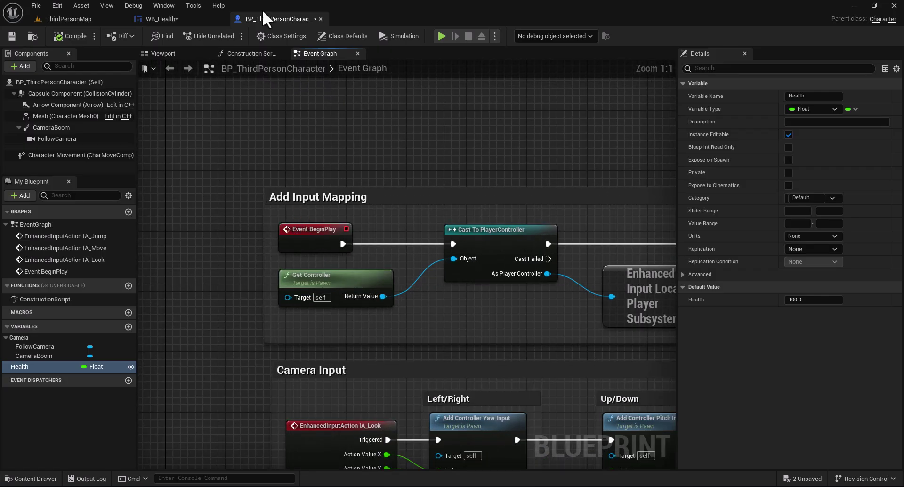
drag(270, 219, 357, 260)
right_drag(546, 254, 167, 253)
right_drag(668, 268, 262, 272)
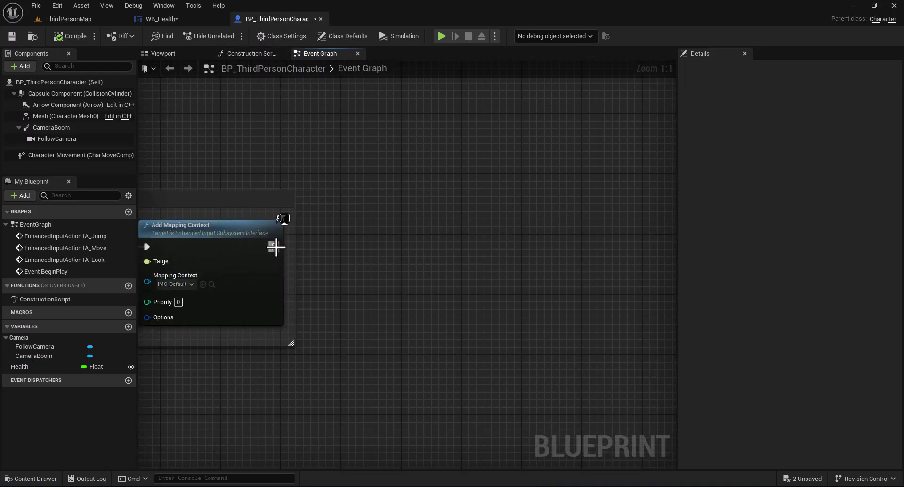
drag(275, 247, 388, 248)
click(442, 278)
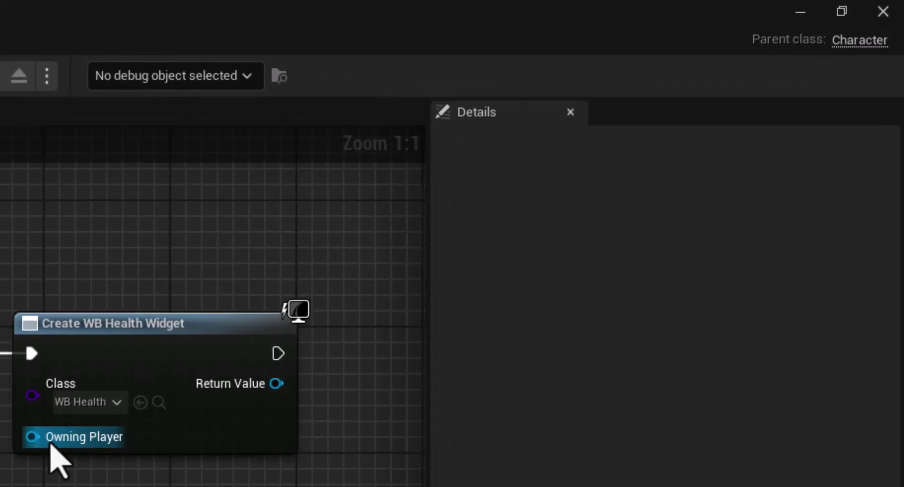
- Connect a Get Player Controller node to the Owning Player input of the Create WB Health Widget node
drag(587, 272, 459, 442)
text(get player)
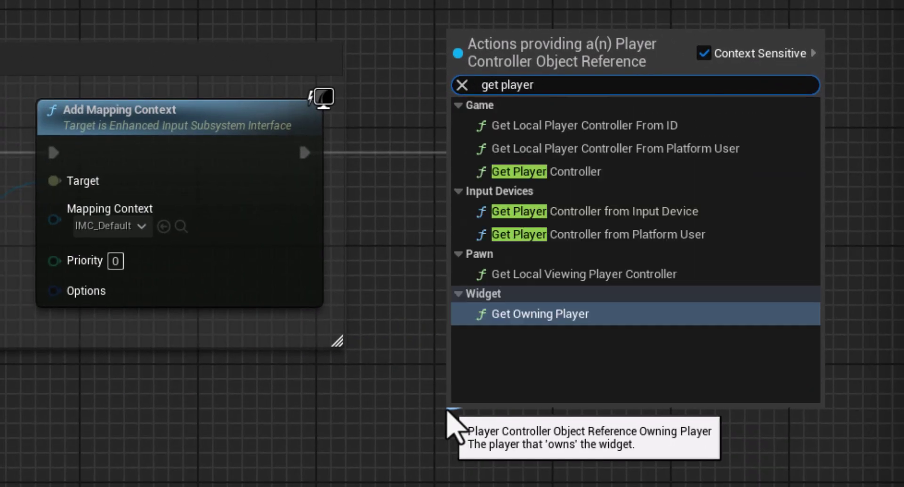
click(589, 171)
drag(514, 420, 531, 303)
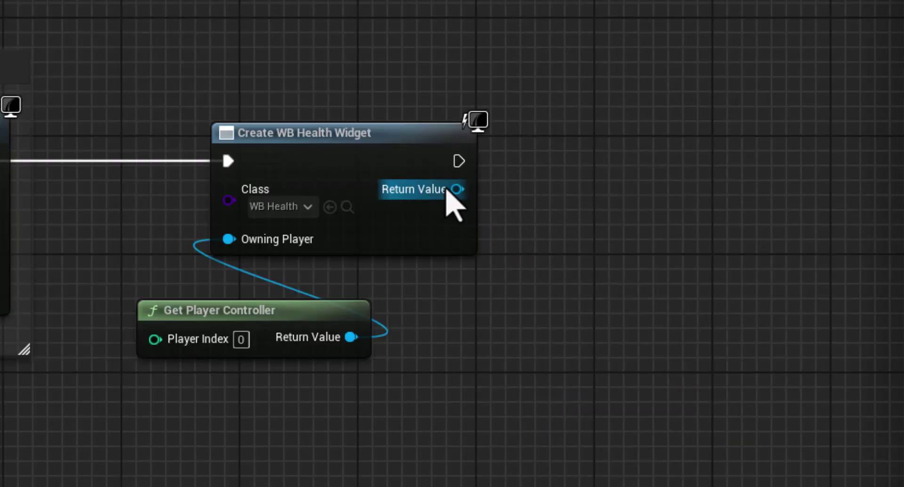
- Add the created WB Health widget to the viewport with an Add to Viewport node and compile the character blueprint
drag(453, 189, 571, 186)
text(add to vi)
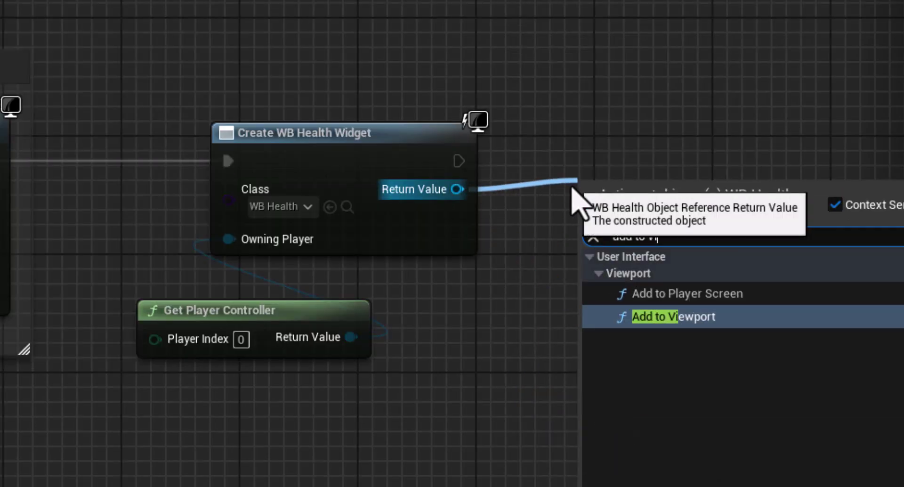
key(Return)
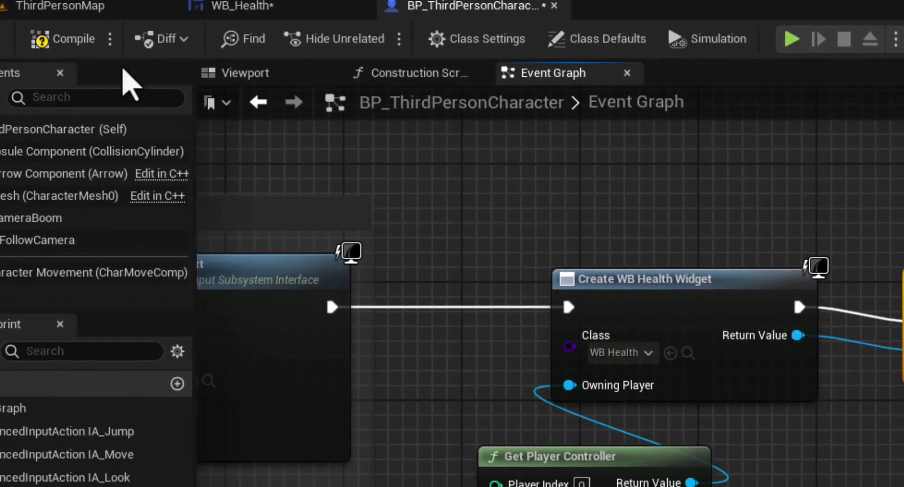
click(66, 39)
- Play ThirdPersonMap and move the character to check the health bar in game
click(60, 5)
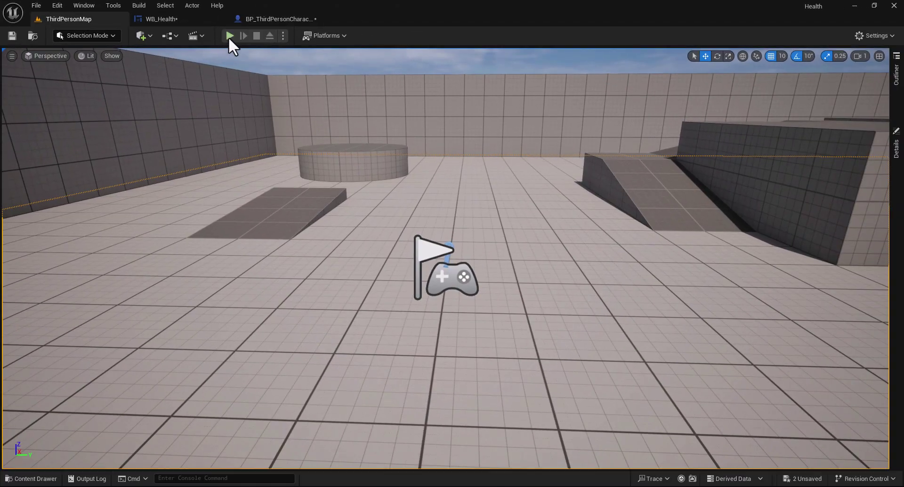
click(380, 39)
key(w)
key(a)
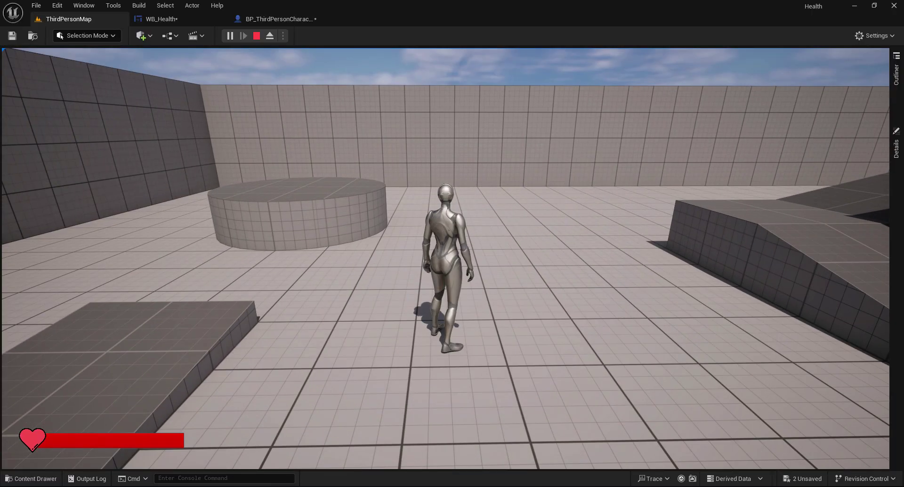
- End the play session and, in BP_ThirdPersonCharacter's event graph, add an F keyboard event and a Get Health node above it
key(Escape)
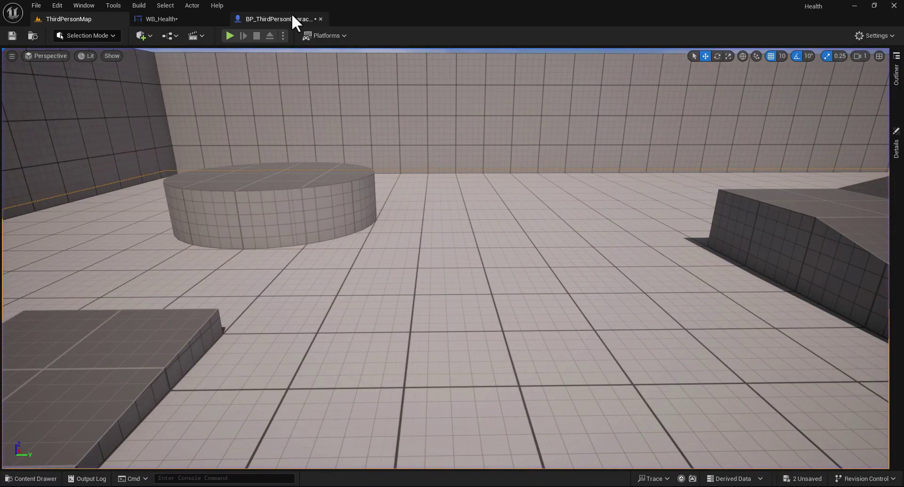
click(284, 19)
scroll(306, 204, down, 3)
scroll(307, 205, up, 8)
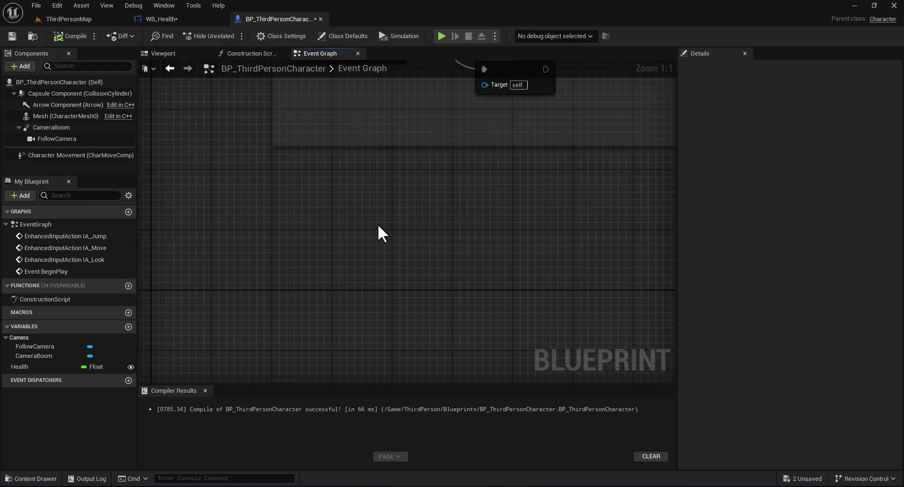
right_drag(377, 224, 340, 229)
right_click(264, 228)
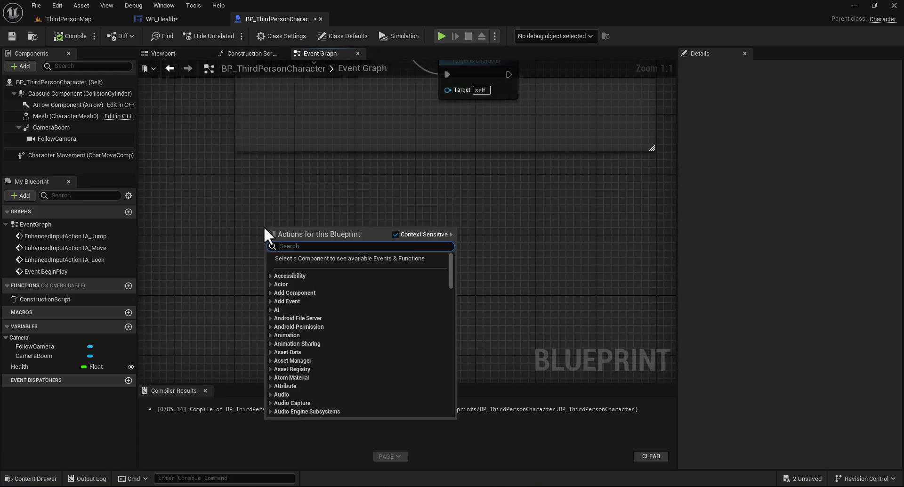
text(f key)
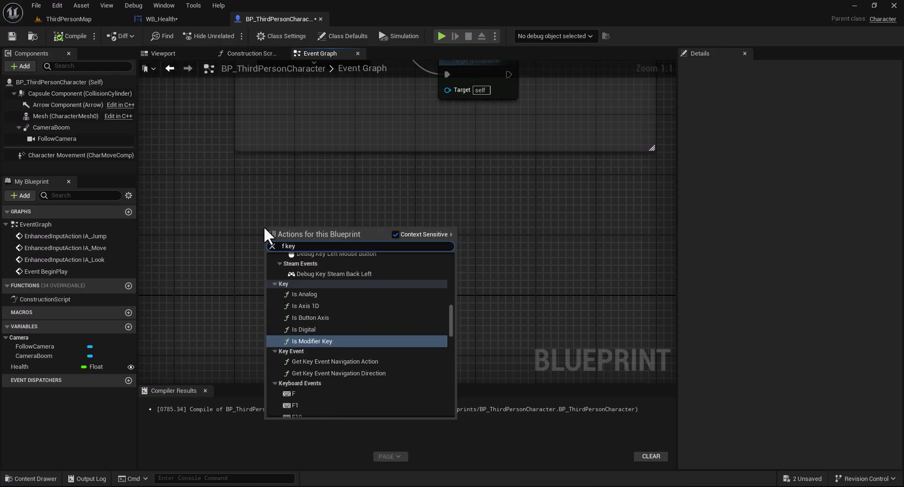
scroll(318, 317, down, 1)
click(312, 317)
mouse_move(19, 368)
ctrl+mouse_down()
mouse_move(269, 216)
mouse_move(230, 170)
ctrl+mouse_up()
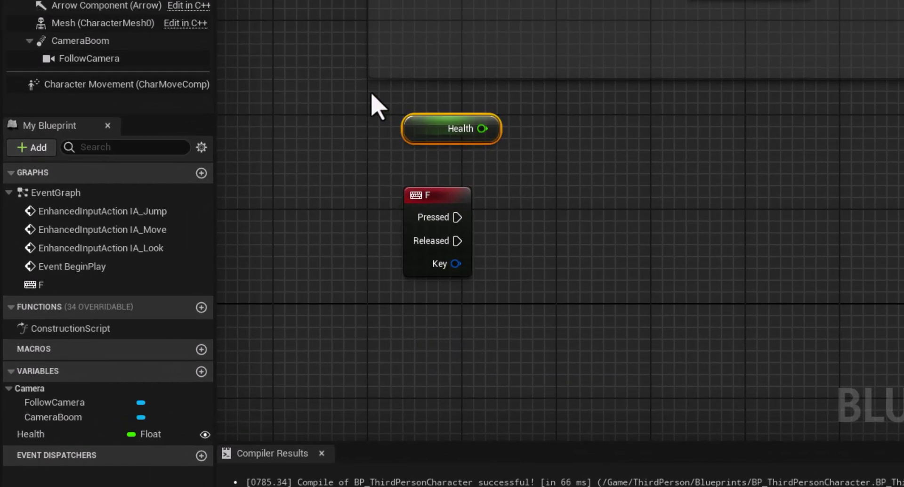
drag(371, 93, 526, 174)
click(39, 435)
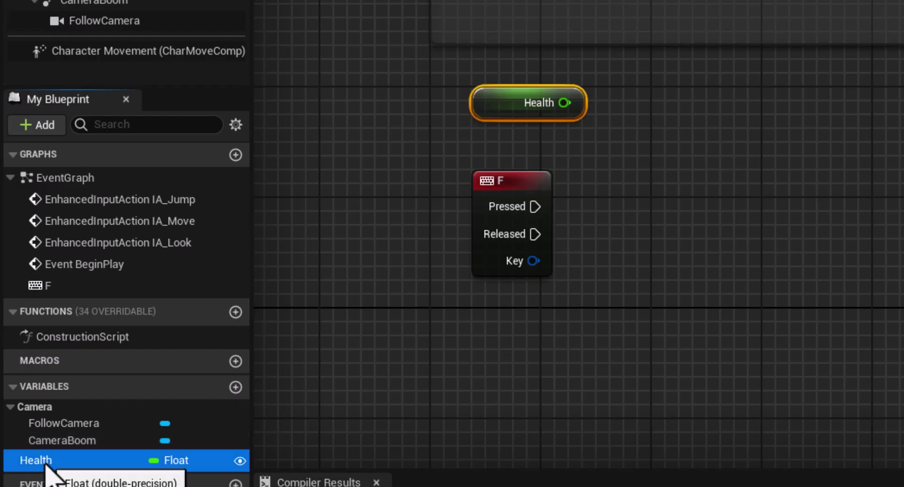
mouse_move(46, 464)
alt+mouse_down()
mouse_move(626, 202)
mouse_move(676, 125)
alt+mouse_up()
key(Delete)
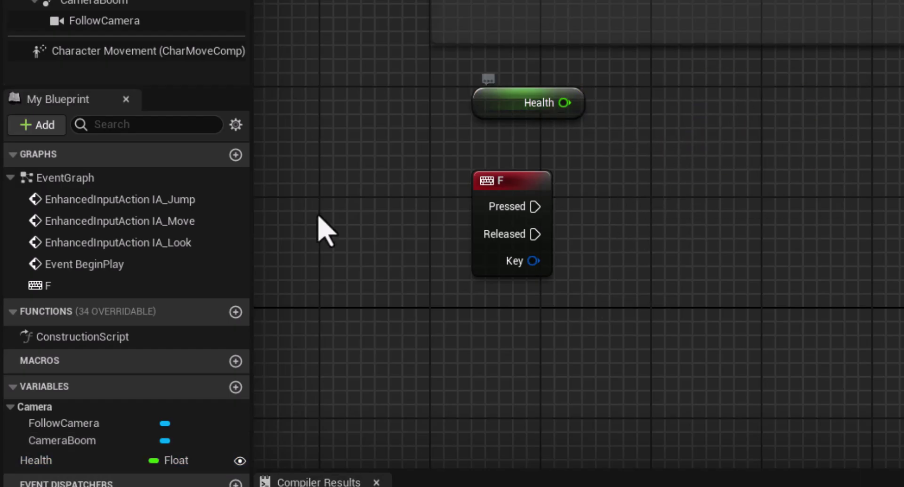
mouse_move(47, 464)
mouse_down()
mouse_move(521, 401)
mouse_move(628, 220)
mouse_up()
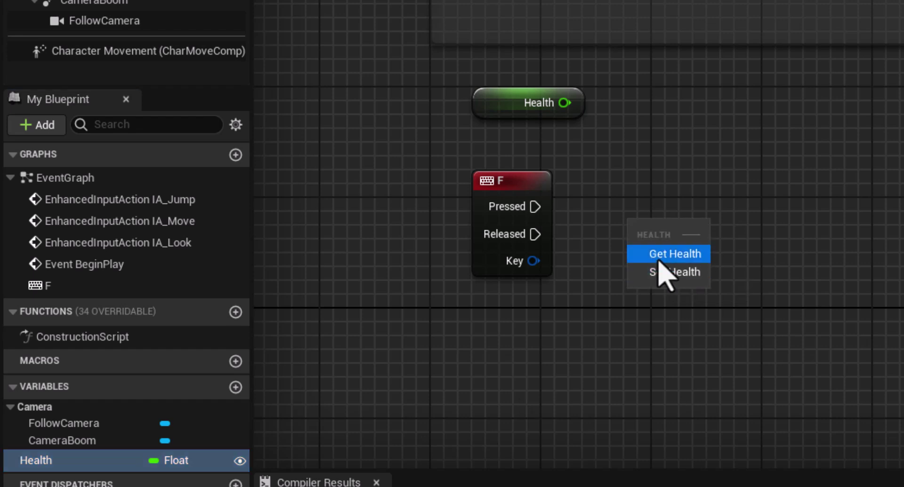
click(675, 315)
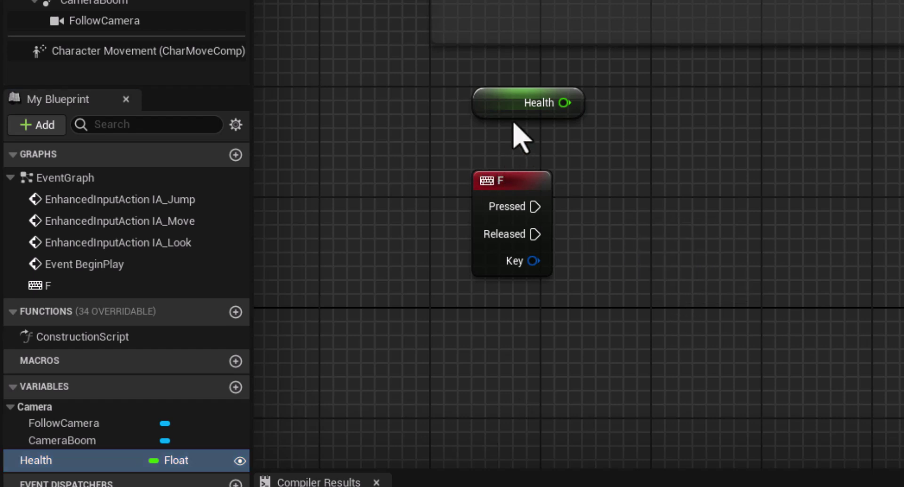
- Feed the Health getter into a Subtract node that subtracts 20
drag(497, 113, 496, 127)
drag(565, 116, 651, 195)
text(-)
key(Return)
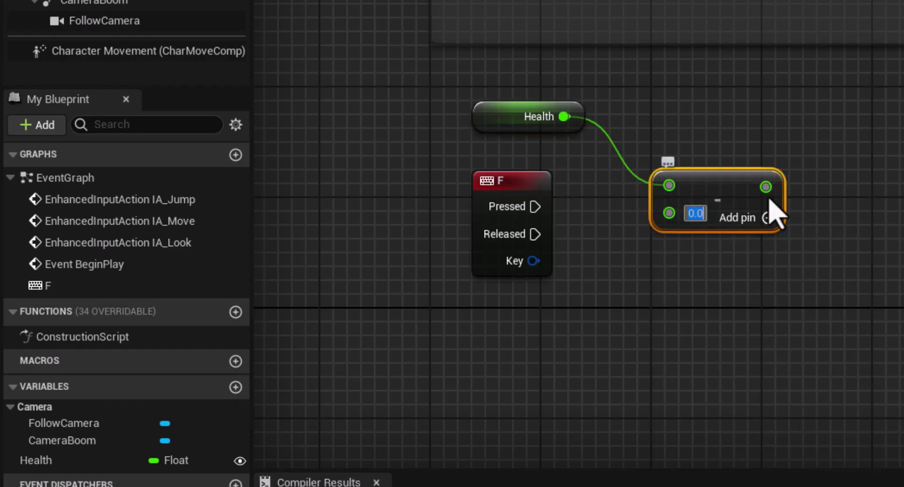
text(20)
key(Return)
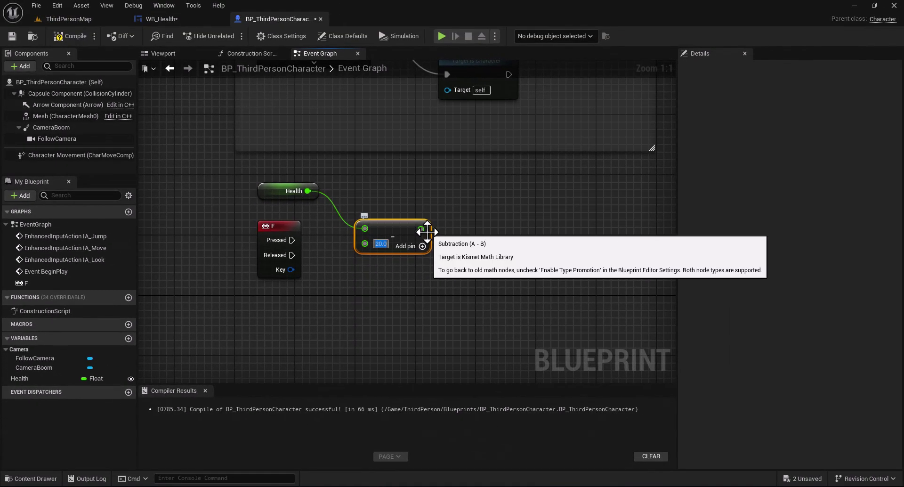
- Add a Set Health node that receives the subtraction result, run it from the F event's Pressed output, and tidy the nodes
drag(68, 455, 478, 429)
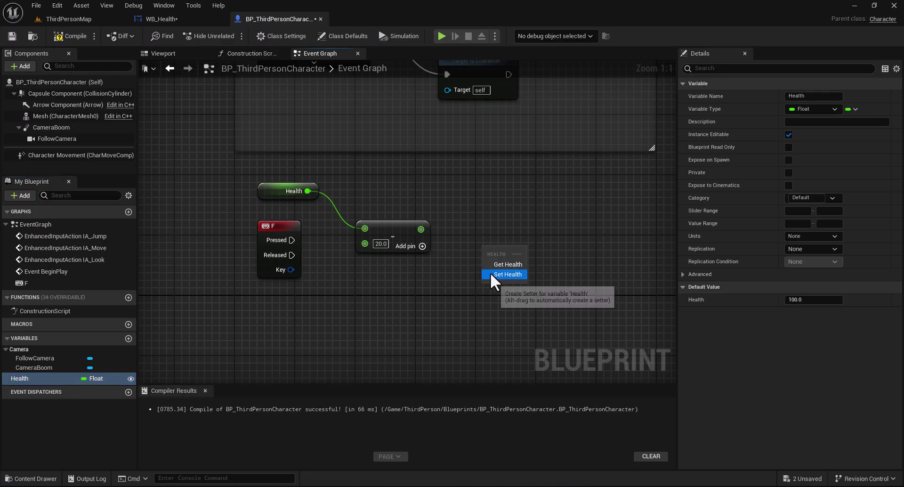
click(495, 272)
mouse_move(422, 229)
mouse_down()
mouse_move(464, 252)
mouse_move(435, 290)
mouse_up()
drag(435, 290, 485, 270)
mouse_move(273, 191)
mouse_down()
mouse_move(319, 278)
mouse_move(368, 315)
mouse_up()
mouse_move(485, 239)
mouse_down()
mouse_move(477, 250)
mouse_move(292, 224)
mouse_up()
drag(513, 237, 484, 217)
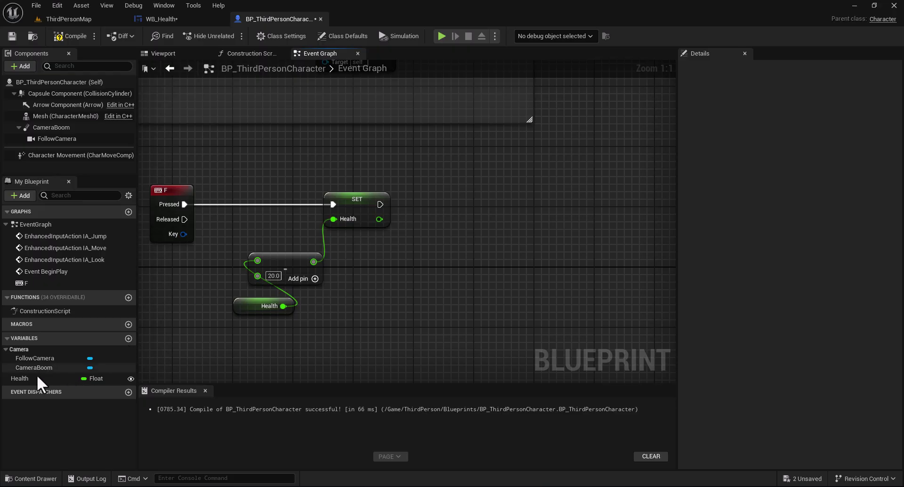
- Add another Get Health node beside the setter and compare it with a Less Equal node against 0
drag(36, 376, 227, 364)
drag(407, 269, 491, 269)
text(less)
key(Down)
key(Return)
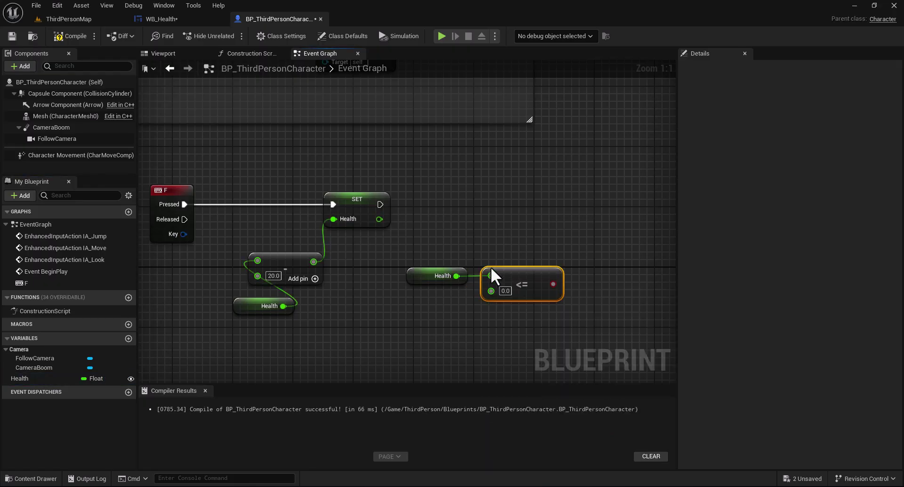
- Add a Branch node using the Less Equal result as its Condition and run it after the Set Health node
drag(553, 283, 577, 199)
drag(380, 204, 569, 207)
right_drag(569, 207, 365, 212)
- Add a Print String node on the Branch's True output and replace its default In String text
drag(426, 208, 450, 207)
text(print)
key(Return)
drag(479, 207, 494, 192)
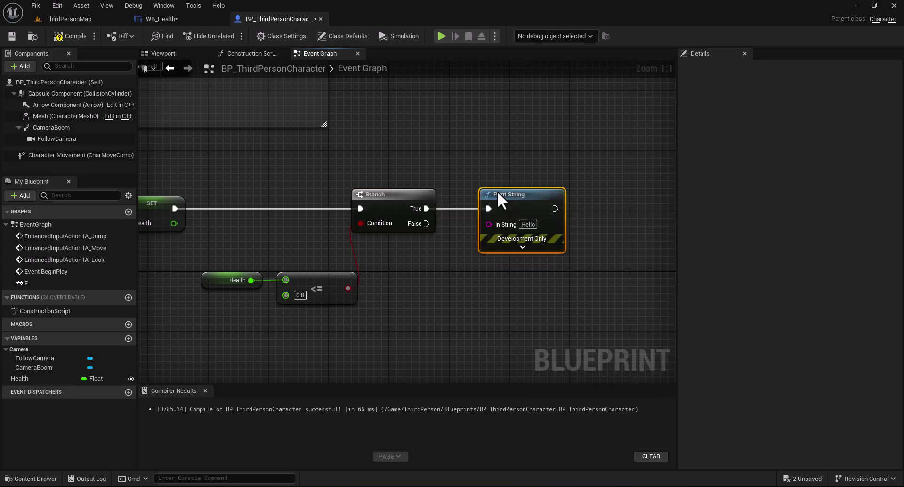
click(523, 224)
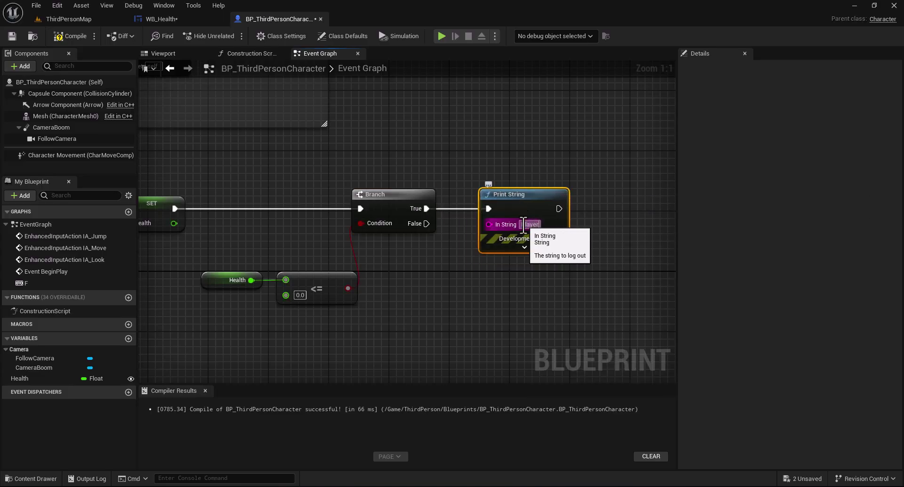
- Compile the character blueprint and play ThirdPersonMap, triggering the F damage event repeatedly to test the health bar
click(64, 37)
click(75, 23)
click(230, 38)
key(w)
key(h)
key(1)
key(1)
key(1)
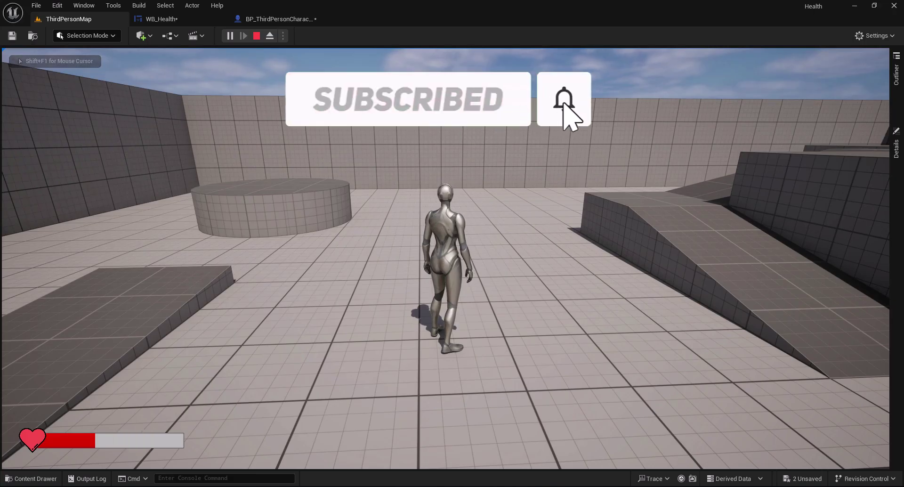